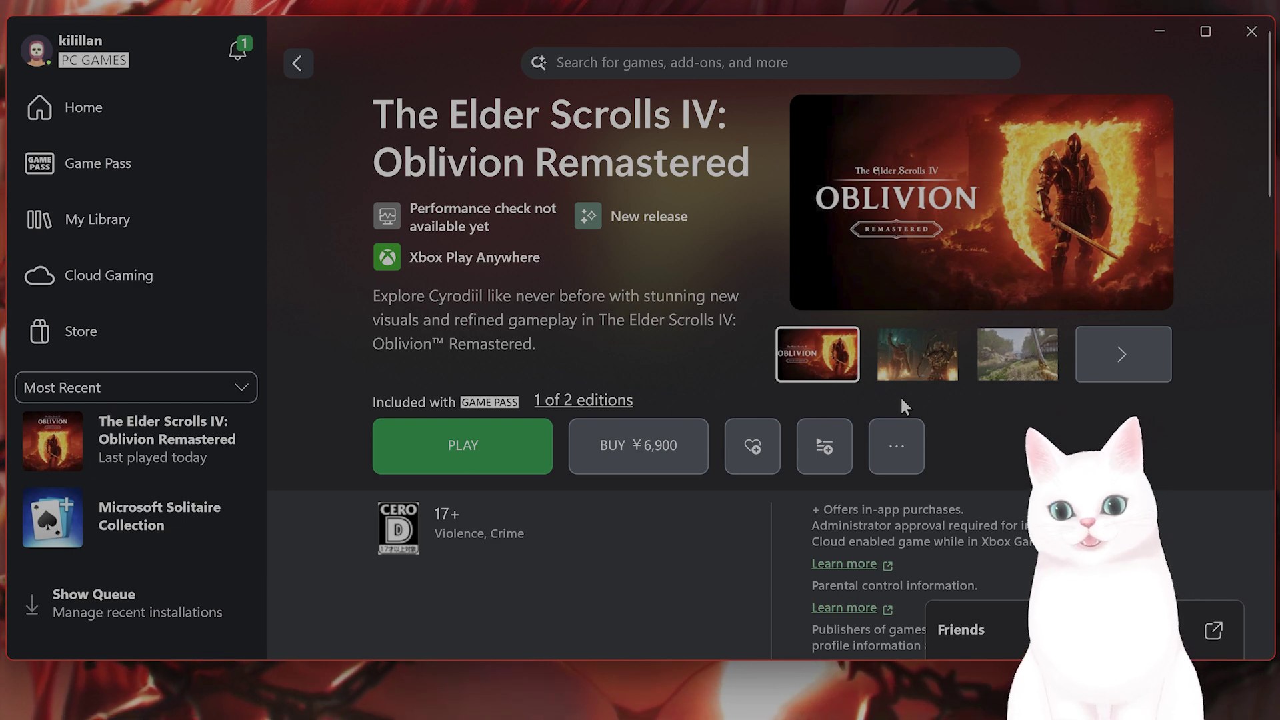
# - Launch The Elder Scrolls IV: Oblivion Remastered from the Xbox app and open the game's Graphics settings
pyautogui.click(437, 450)
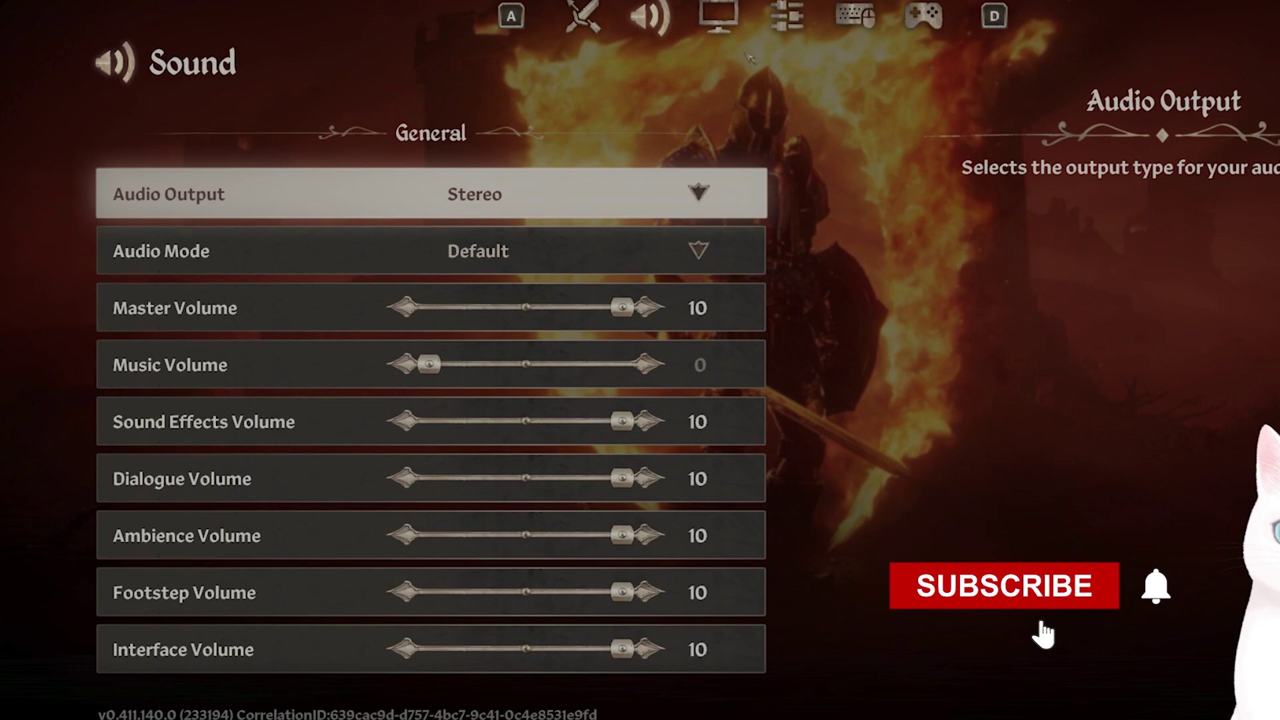
pyautogui.press('d')
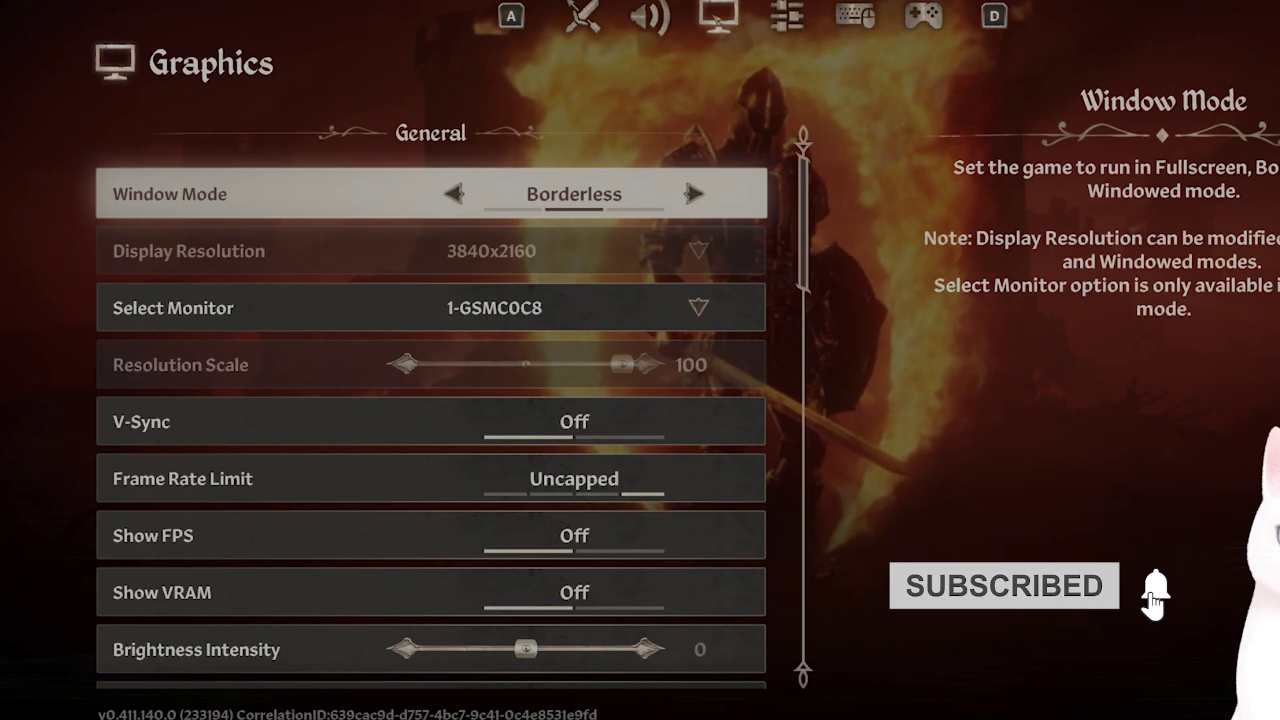
# - Review the general, quality and advanced graphics options, keep DLSS as the upscaling technique and set DLSS Mode to Performance
pyautogui.scroll(-5, 689, 346)
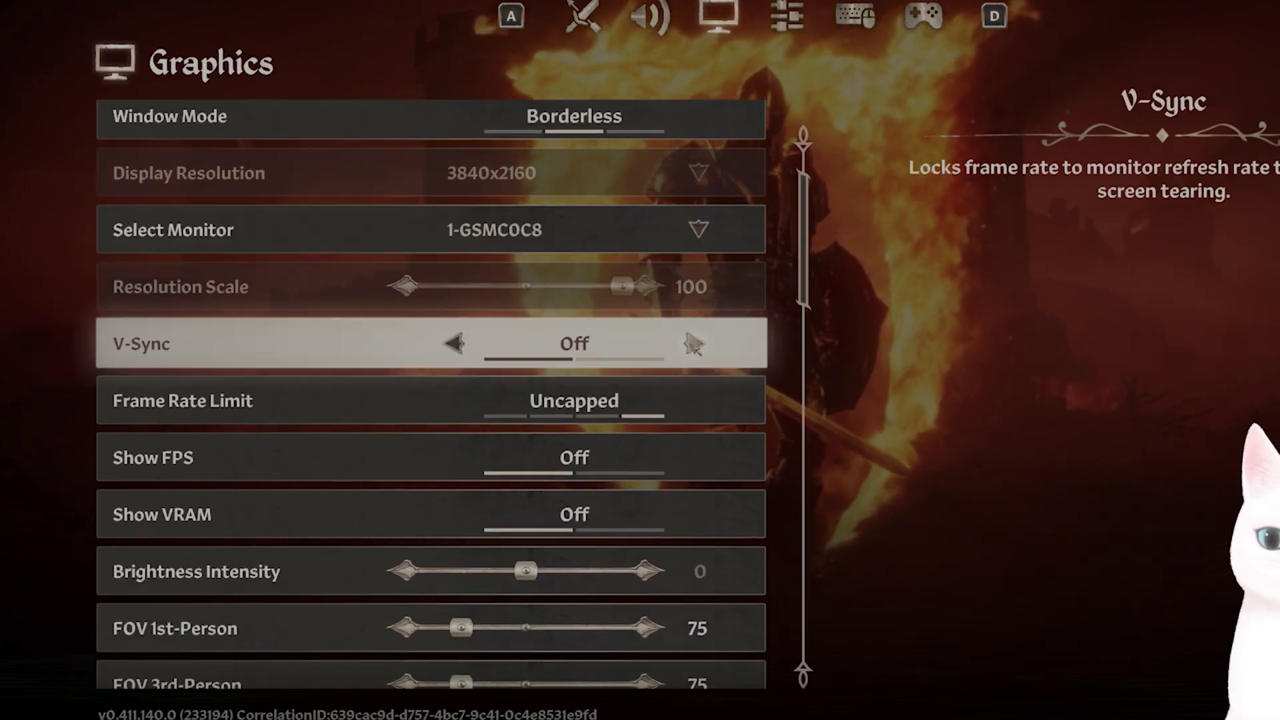
pyautogui.scroll(-5, 687, 331)
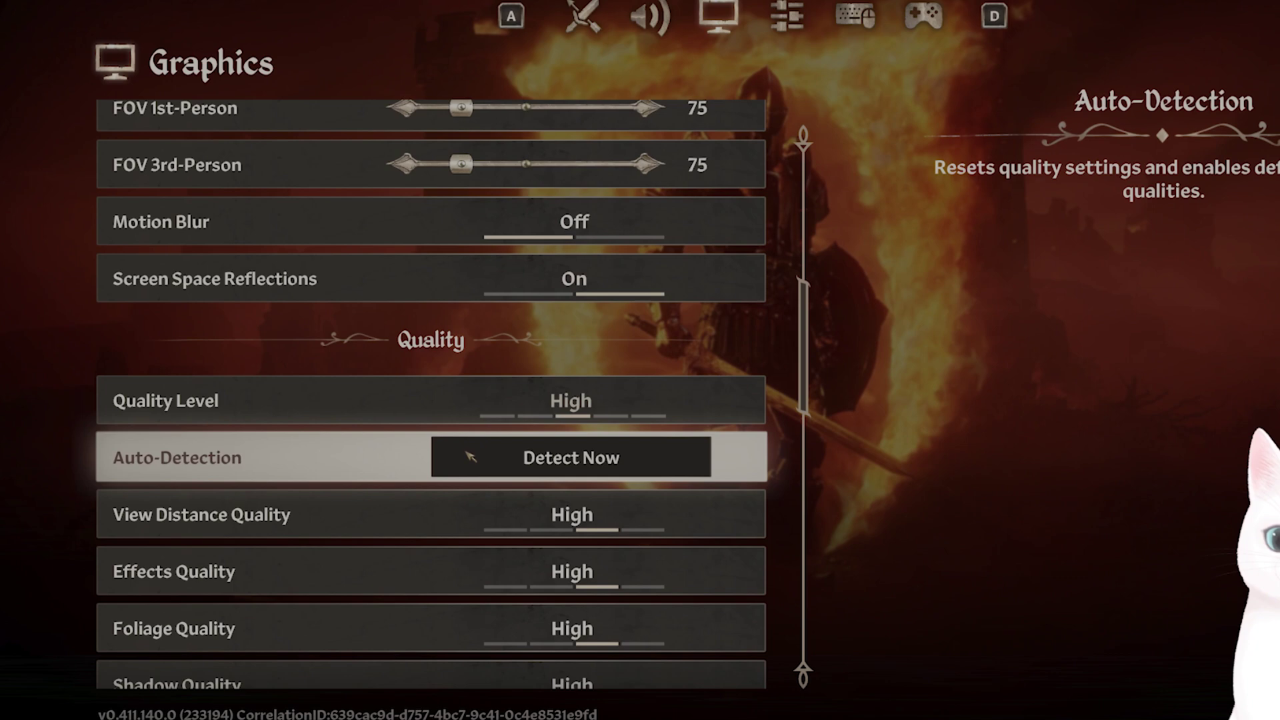
pyautogui.scroll(-9, 501, 447)
pyautogui.scroll(-1, 461, 534)
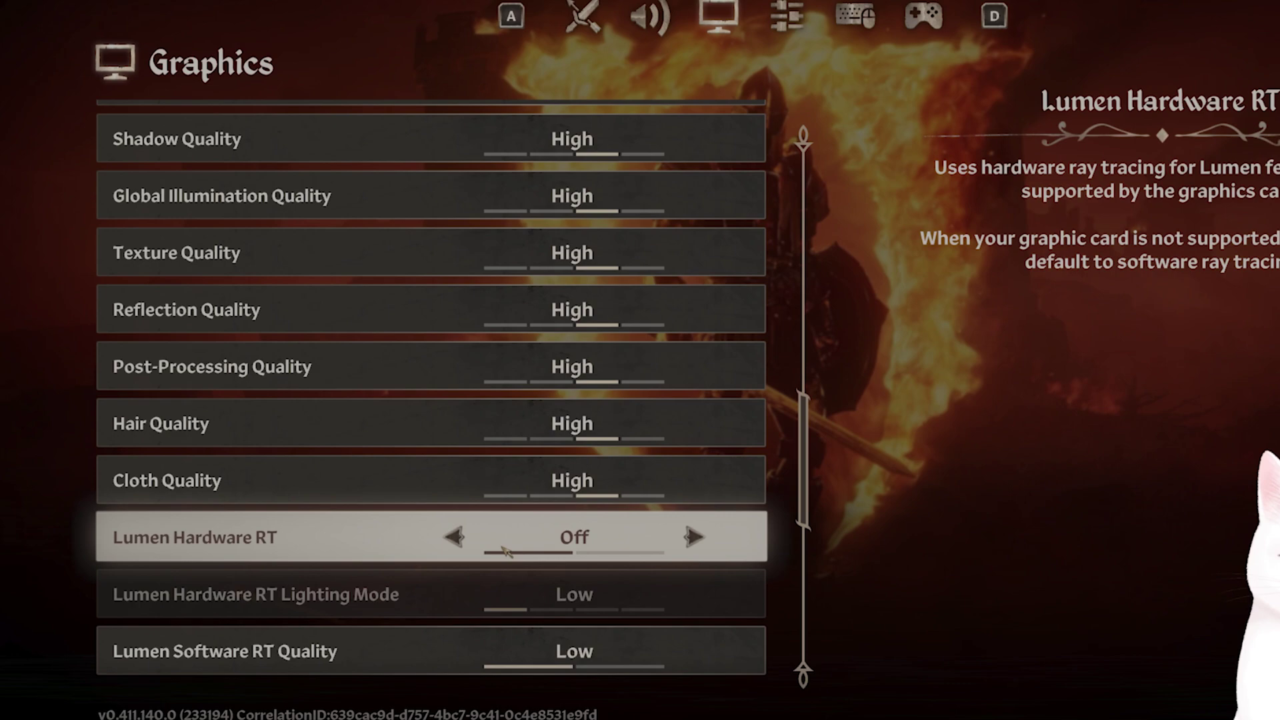
pyautogui.scroll(-1, 505, 550)
pyautogui.scroll(-4, 515, 451)
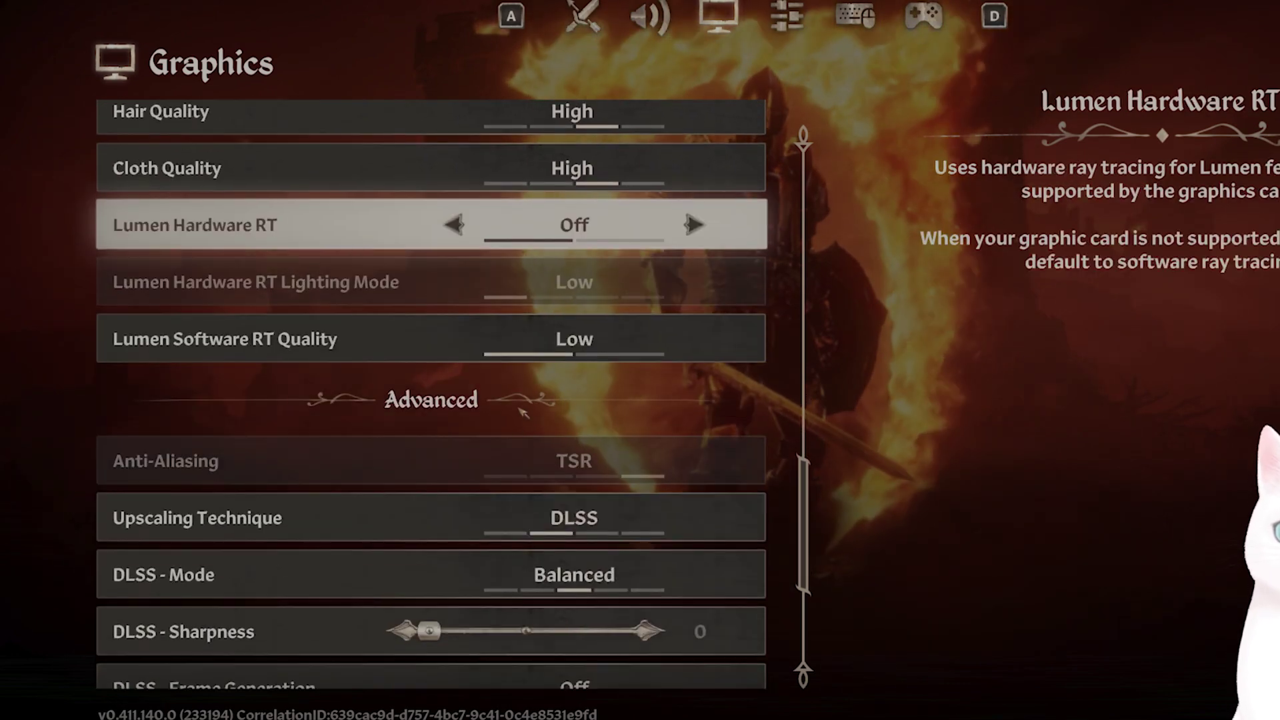
pyautogui.scroll(-1, 523, 417)
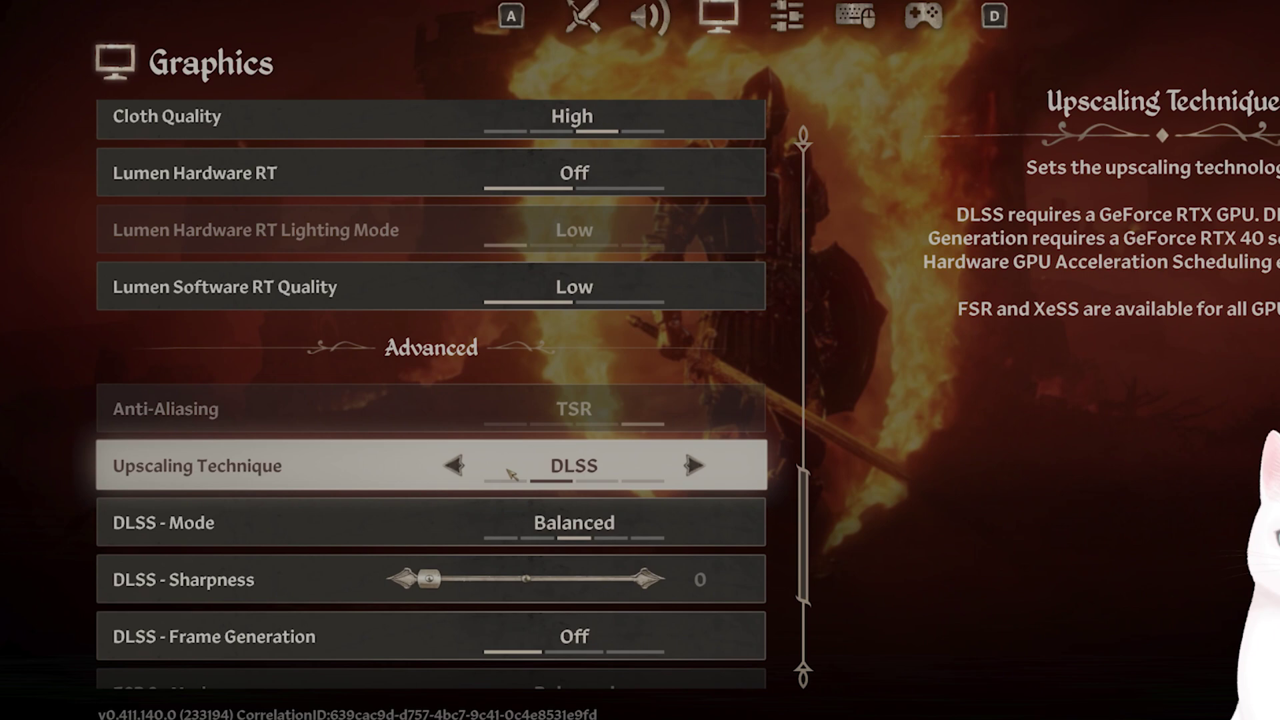
pyautogui.click(693, 465)
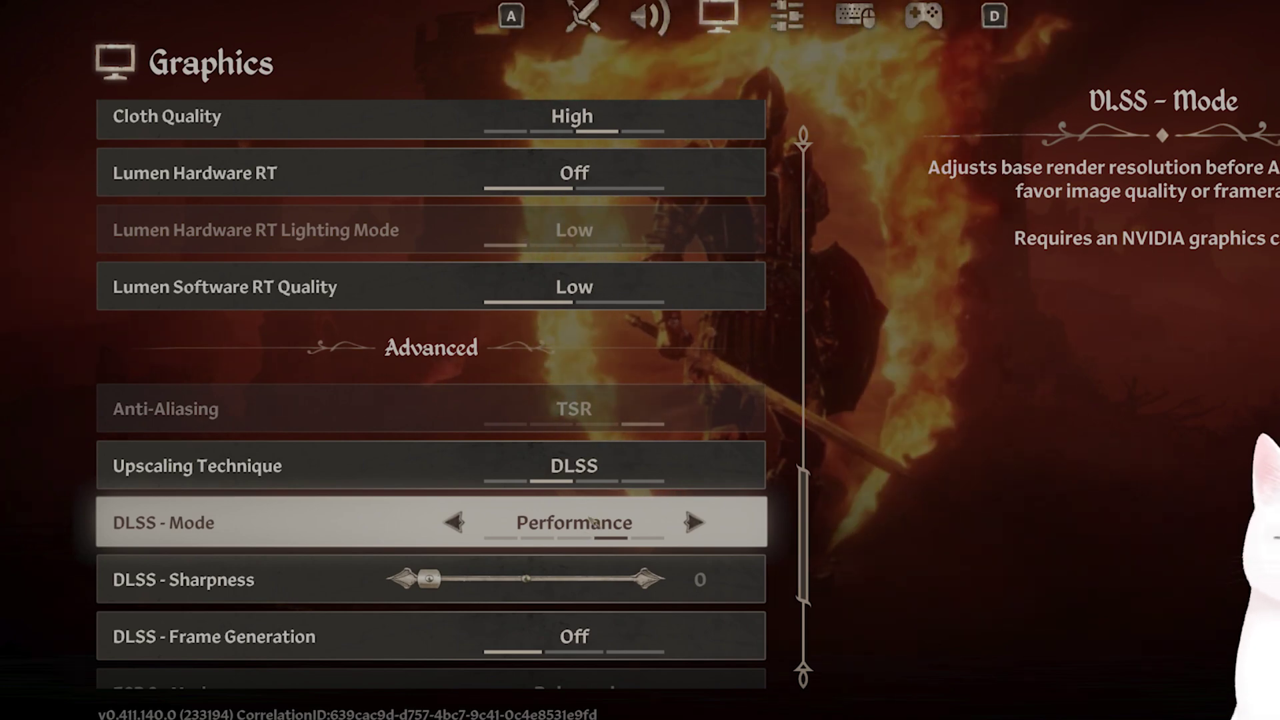
pyautogui.scroll(8, 591, 522)
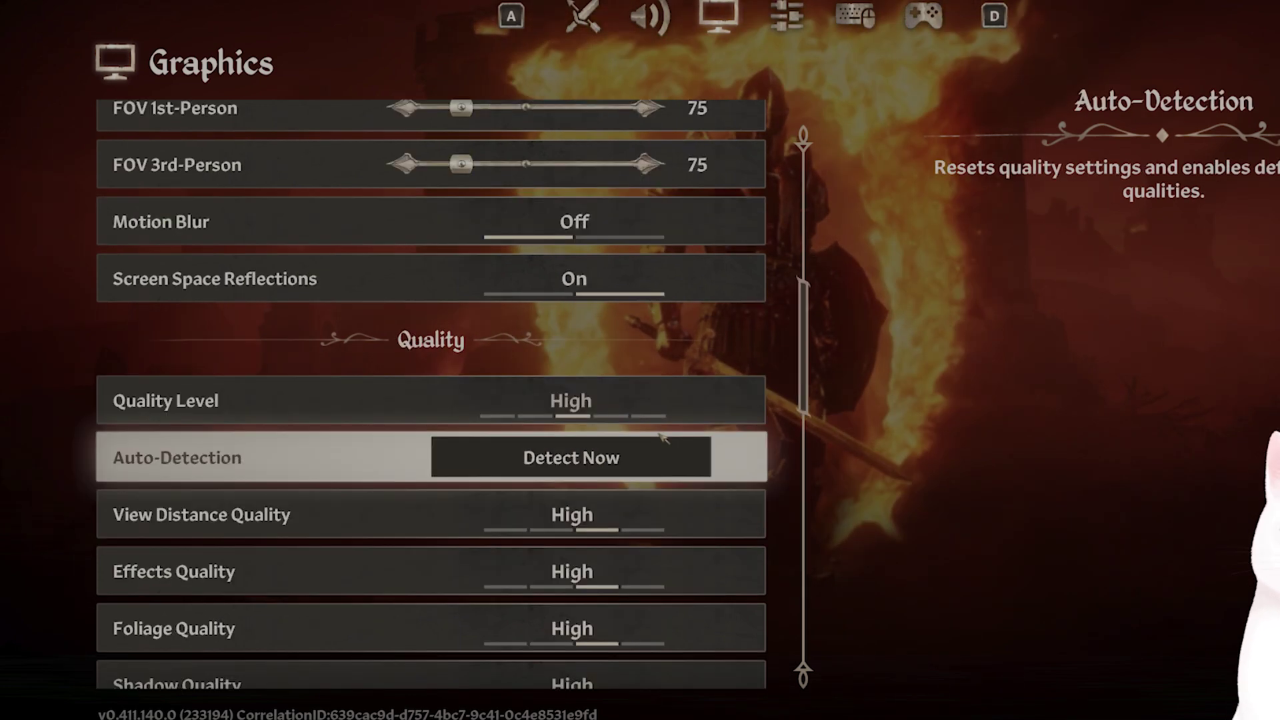
pyautogui.scroll(8, 667, 403)
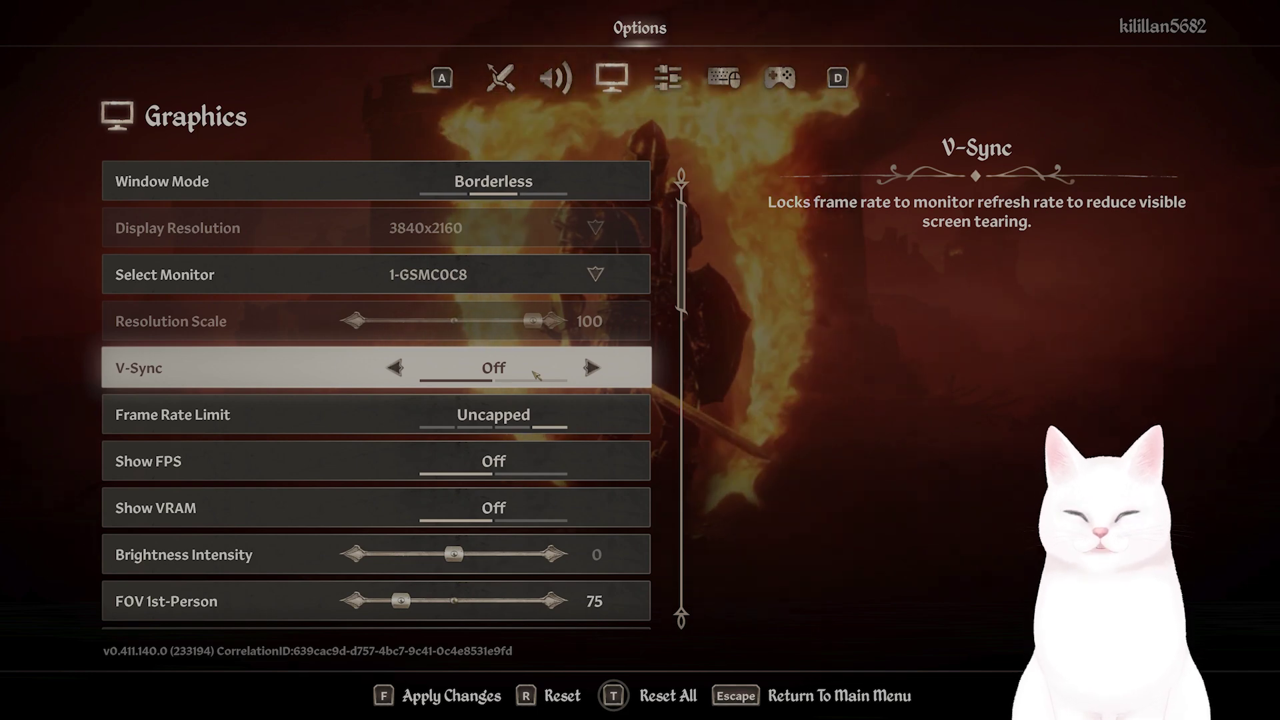
# - Switch to the Downloads folder in File Explorer and extract the Oblivion R Ultimate Unreal Engine.ini (No VRR) zip, replacing the existing Engine.ini
pyautogui.hotkey('alt', 'Tab')
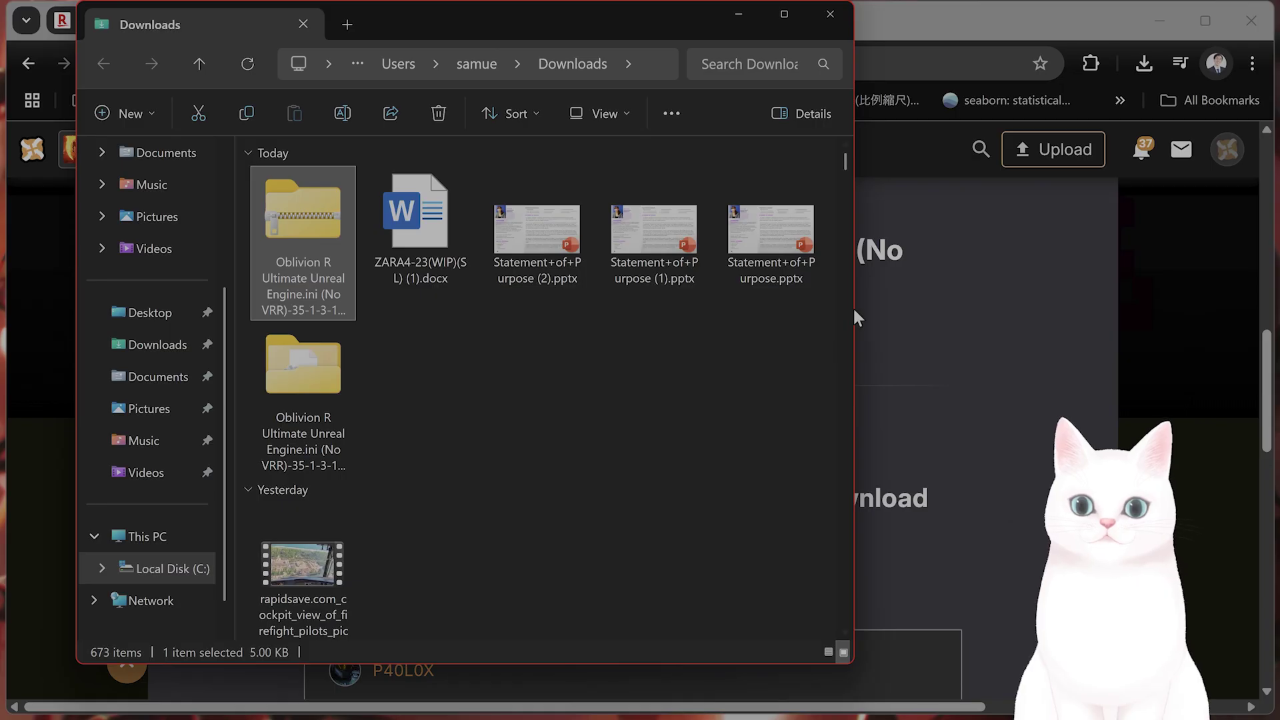
pyautogui.click(1146, 19)
pyautogui.moveTo(483, 29); pyautogui.dragTo(637, 63)
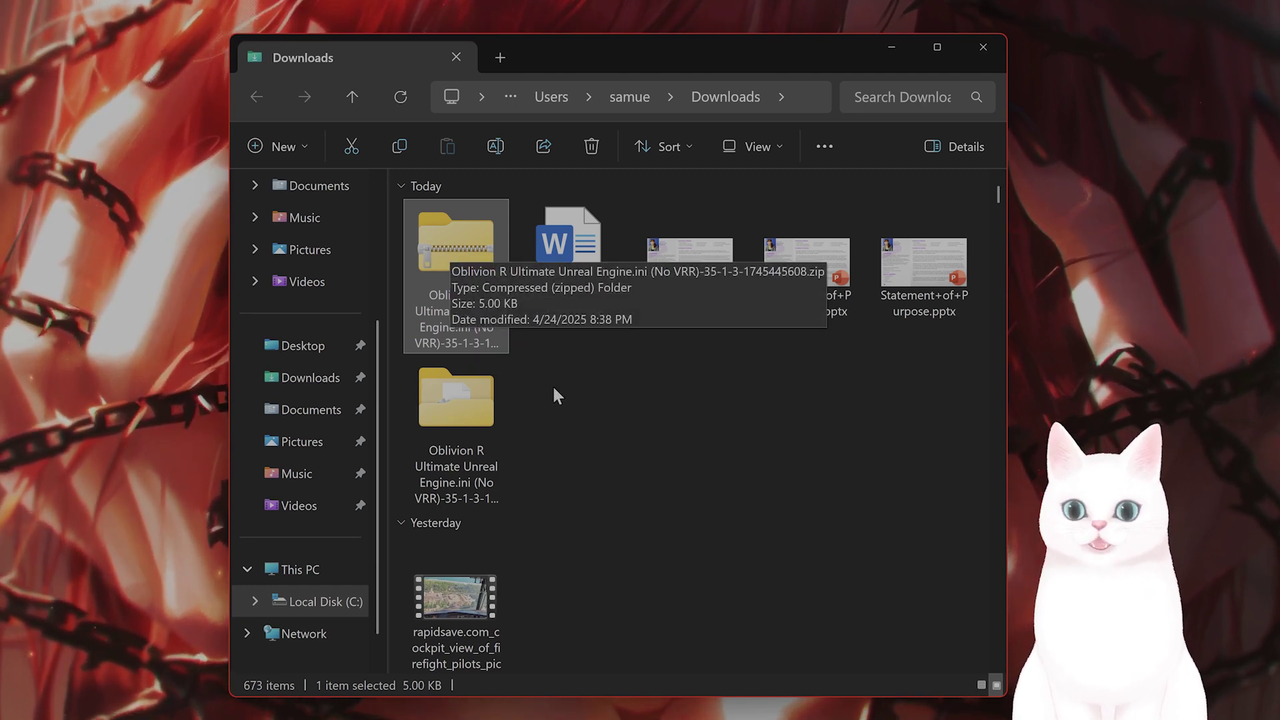
pyautogui.rightClick(445, 250)
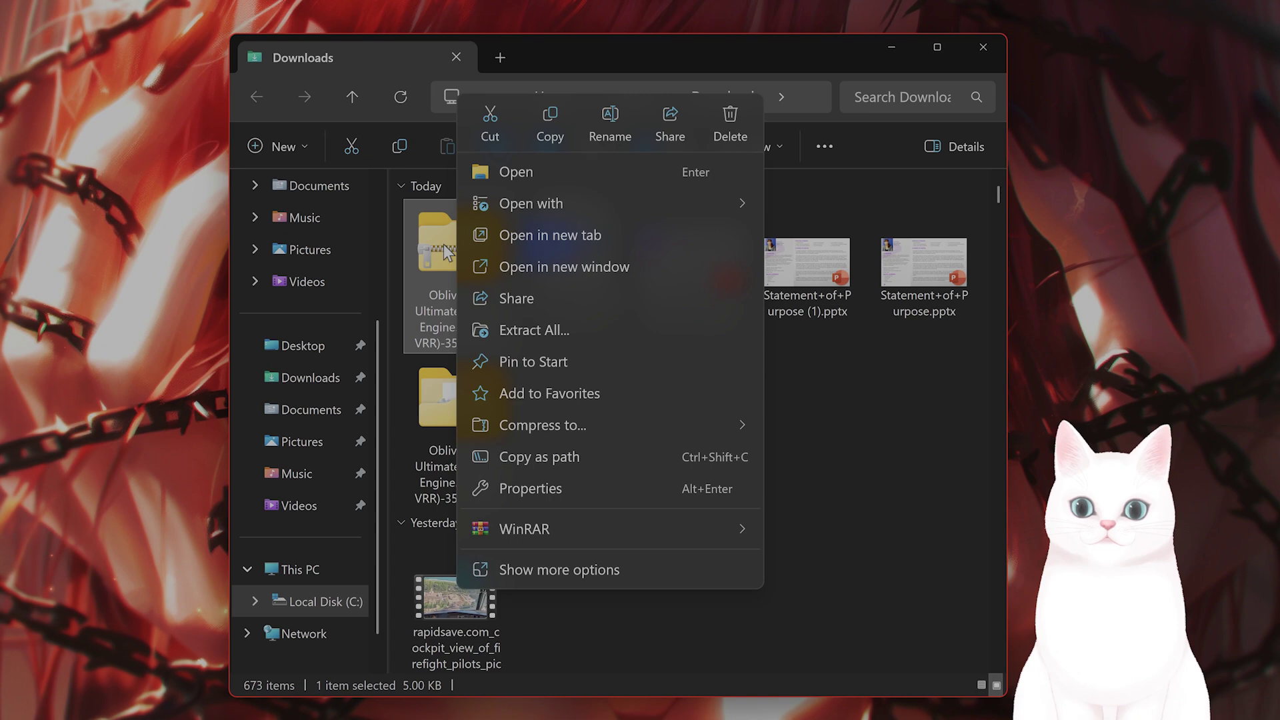
pyautogui.click(513, 334)
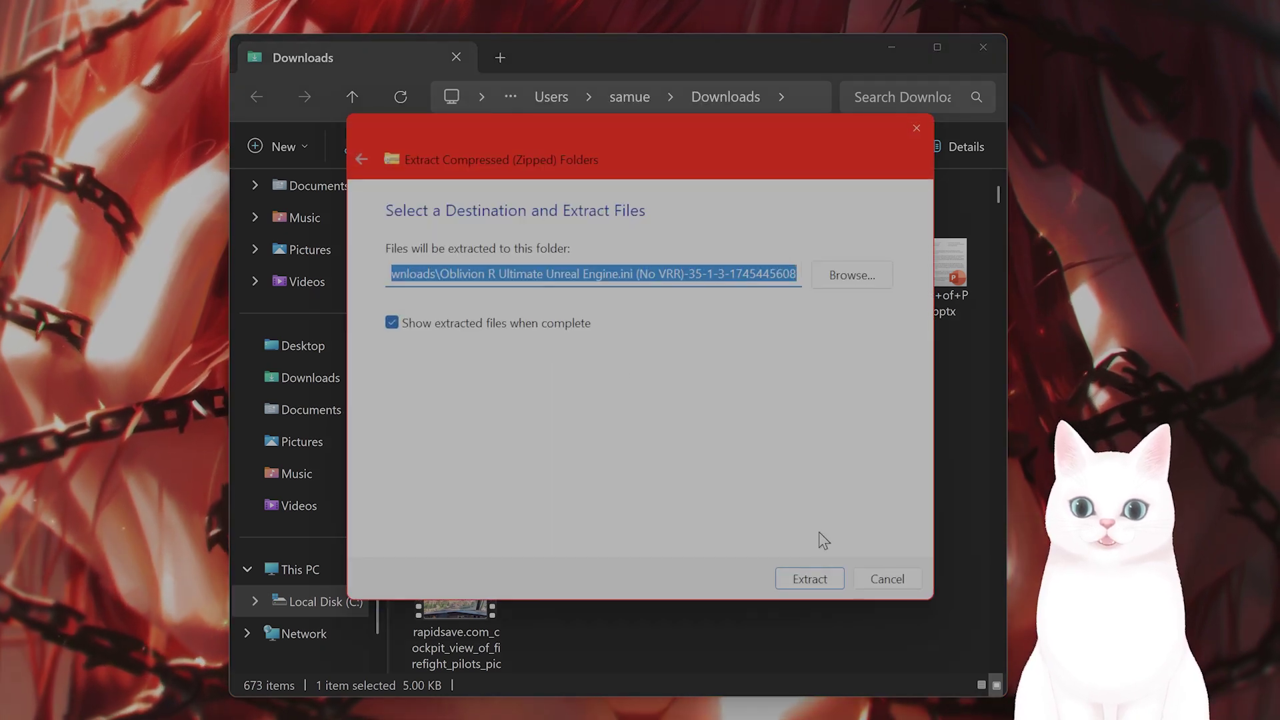
pyautogui.click(810, 578)
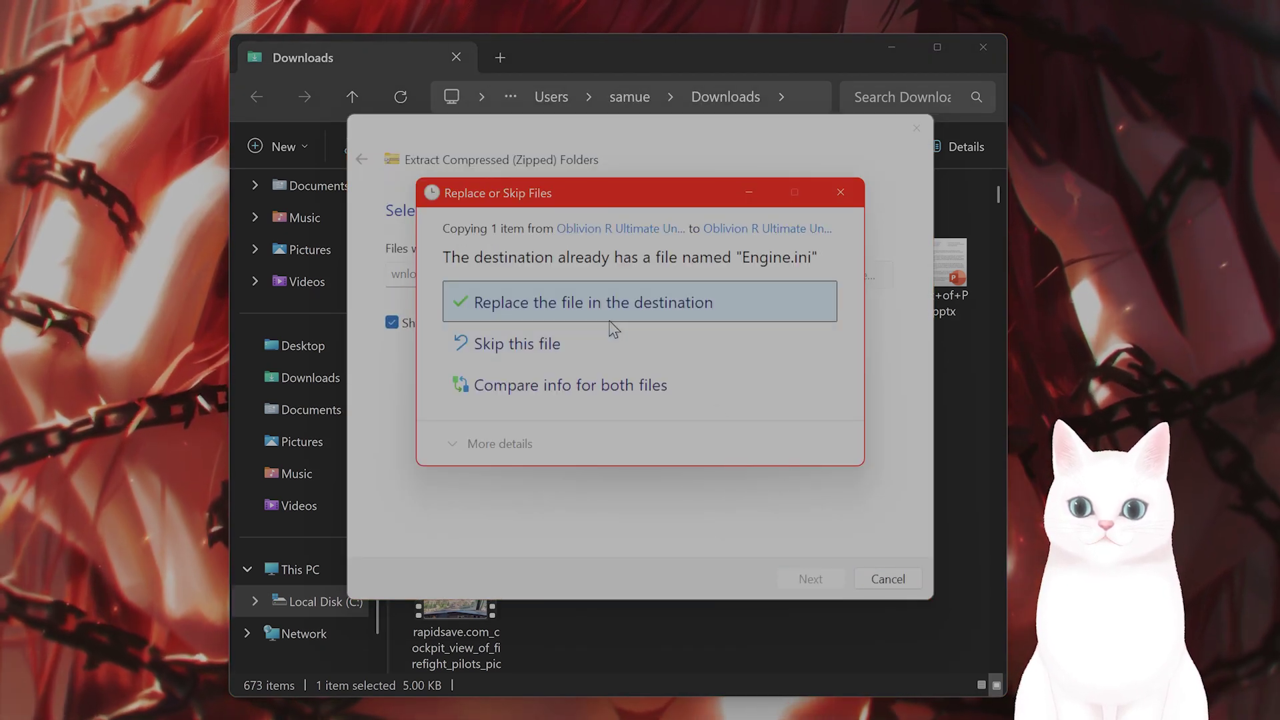
pyautogui.click(609, 313)
# - Open a second File Explorer window and place it beside the extracted folder containing Engine.ini
pyautogui.moveTo(400, 82); pyautogui.dragTo(497, 97)
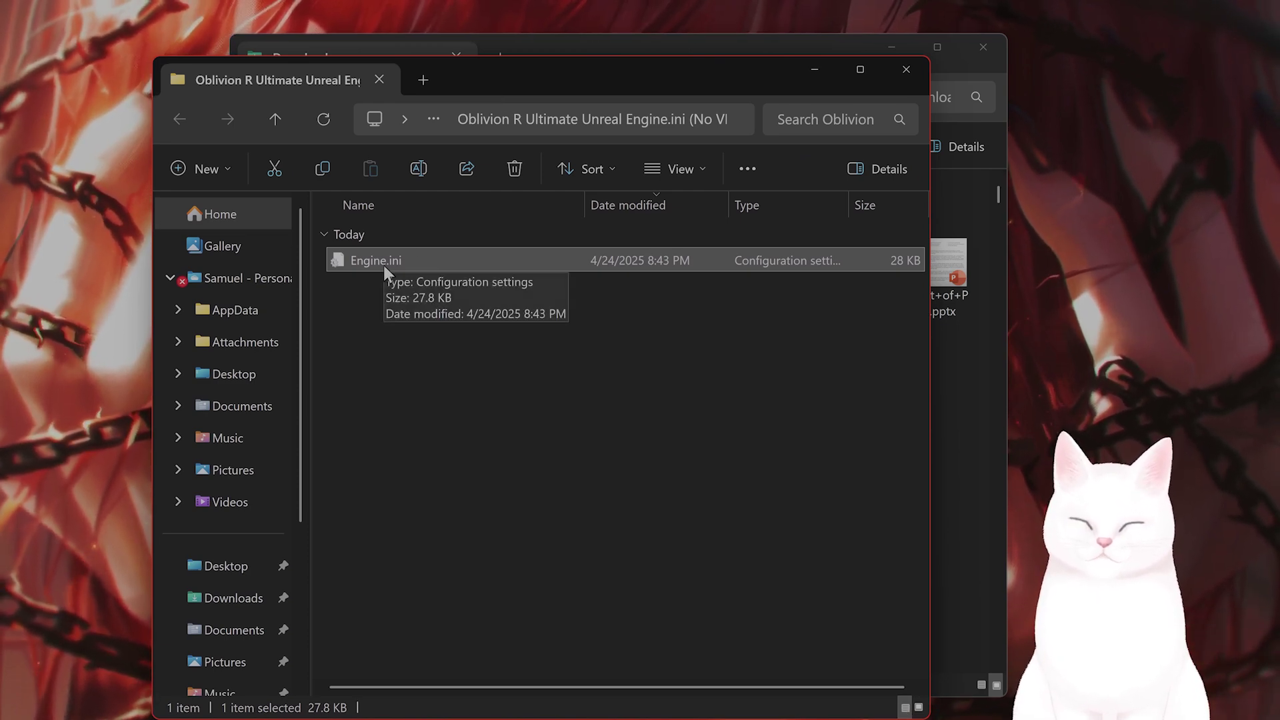
pyautogui.moveTo(452, 93); pyautogui.dragTo(517, 90)
pyautogui.scroll(-3, 212, 542)
pyautogui.click(370, 53)
pyautogui.moveTo(847, 74); pyautogui.dragTo(661, 50)
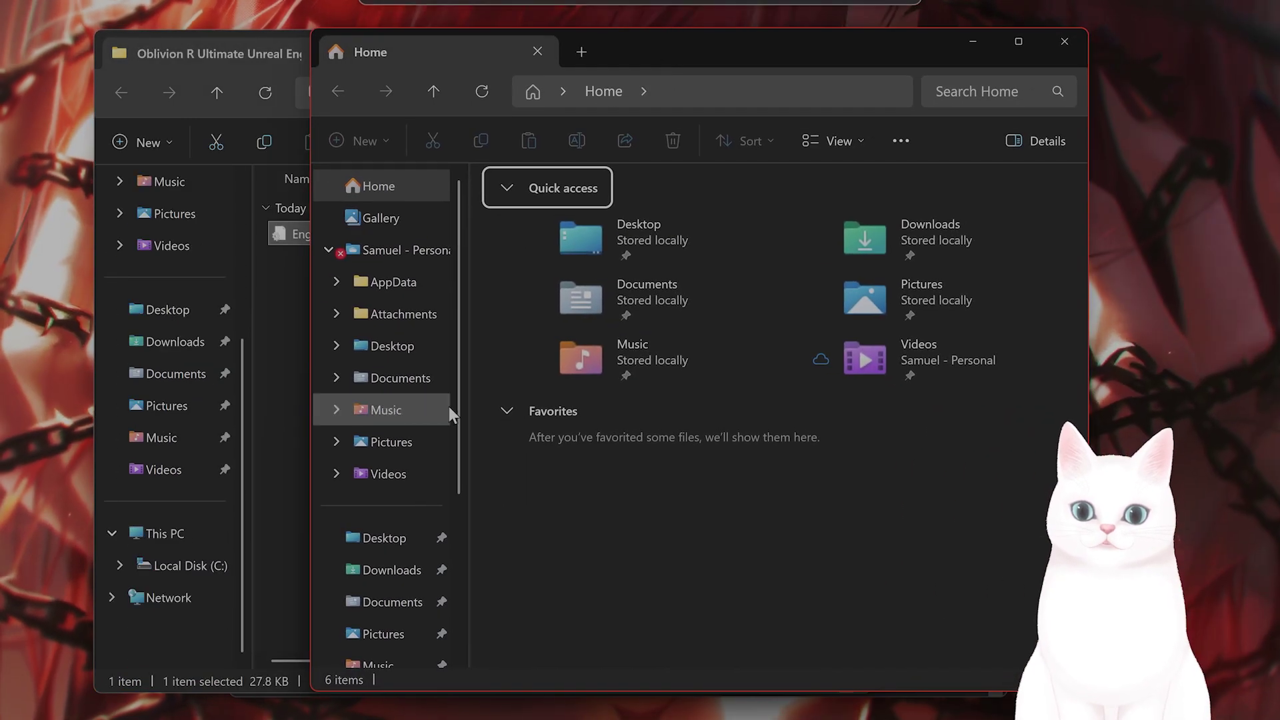
# - In the new File Explorer window, browse Local Disk (C:) > Users to the personal user folder and open its Documents folder
pyautogui.scroll(-3, 434, 433)
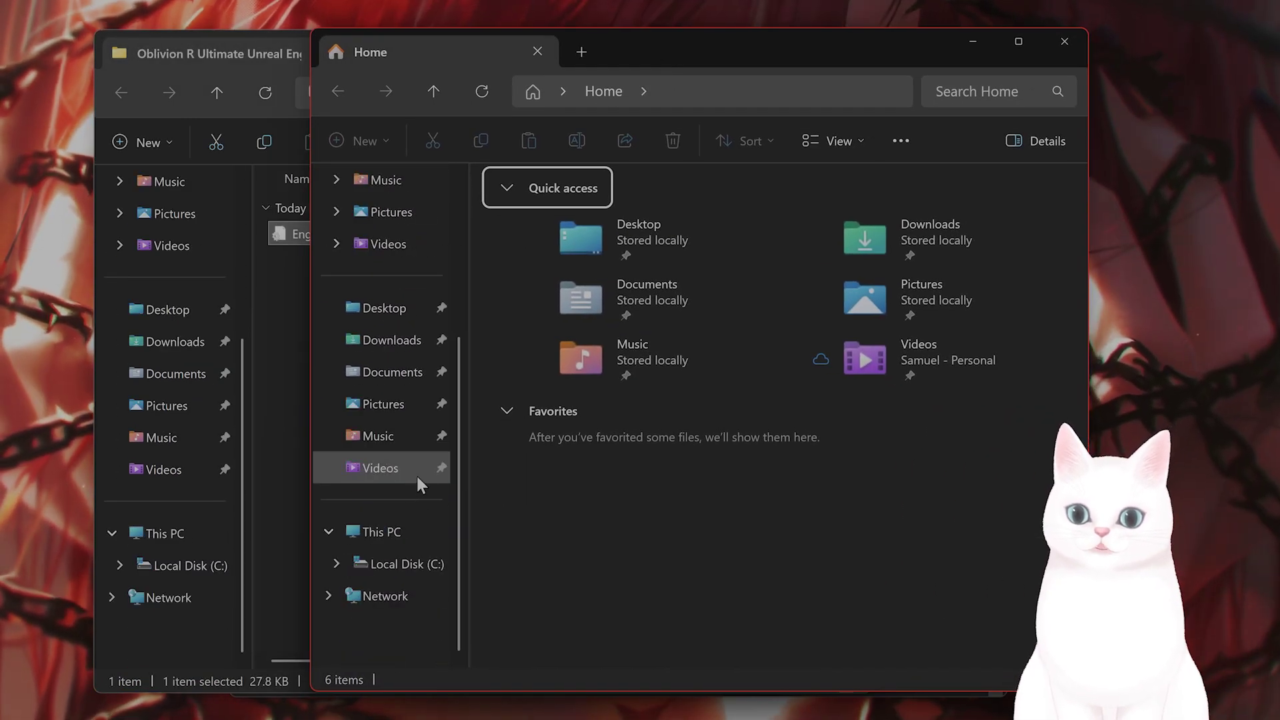
pyautogui.click(408, 564)
pyautogui.scroll(-8, 520, 467)
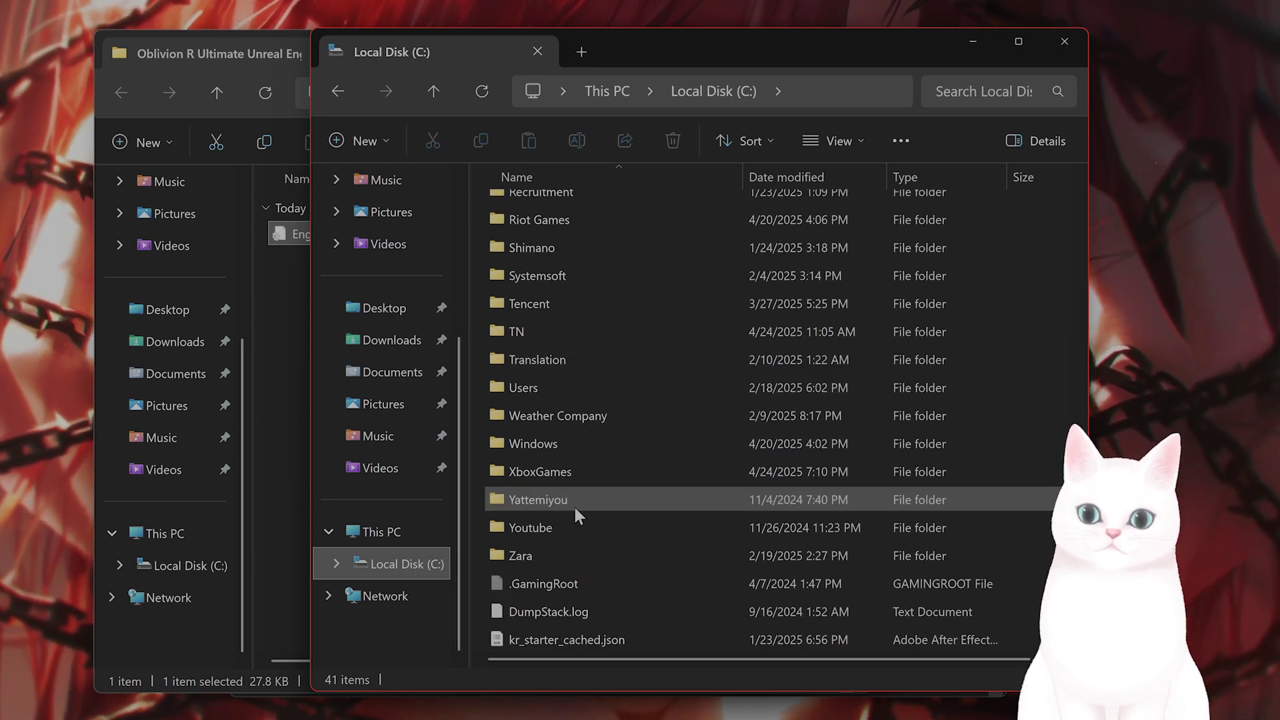
pyautogui.doubleClick(569, 388)
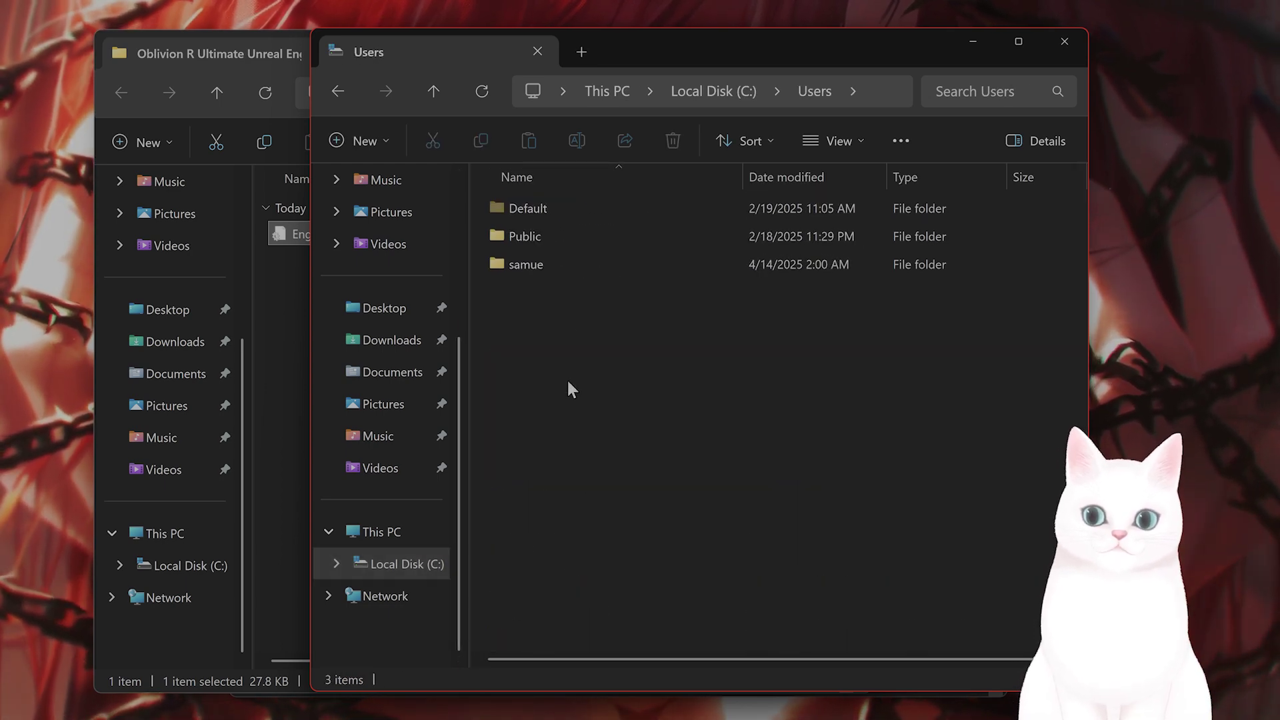
pyautogui.doubleClick(550, 258)
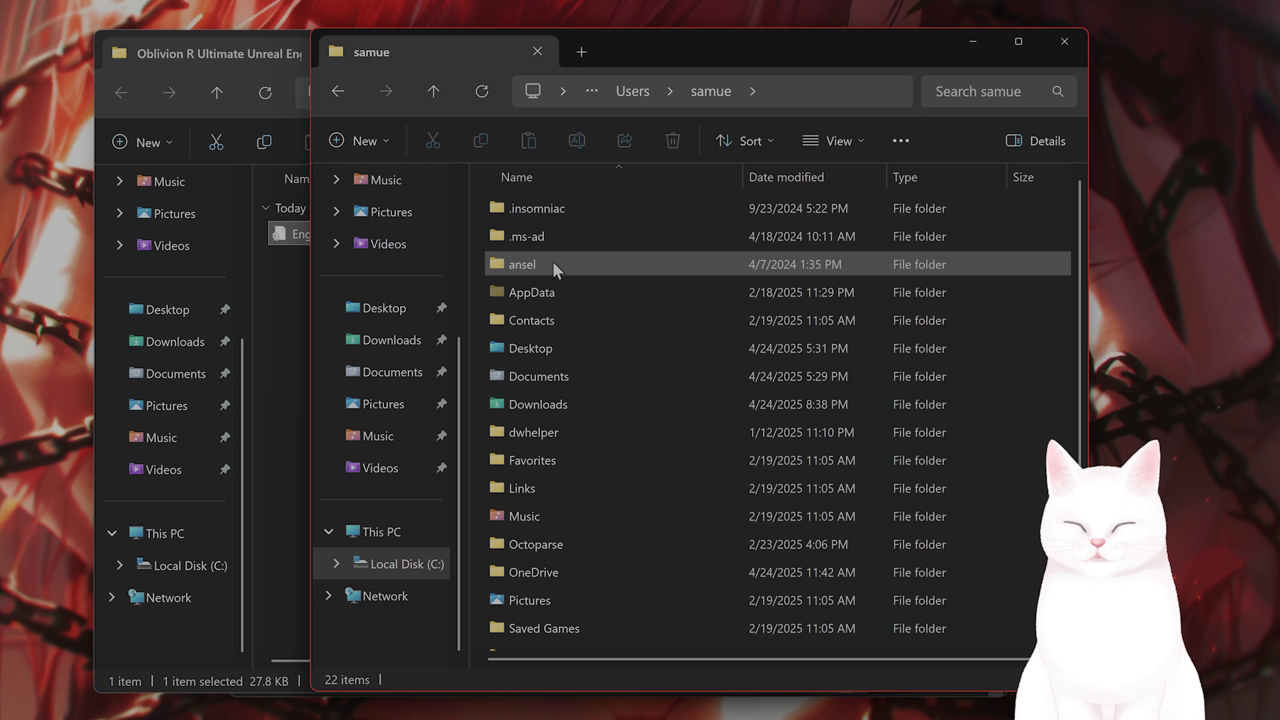
pyautogui.doubleClick(573, 379)
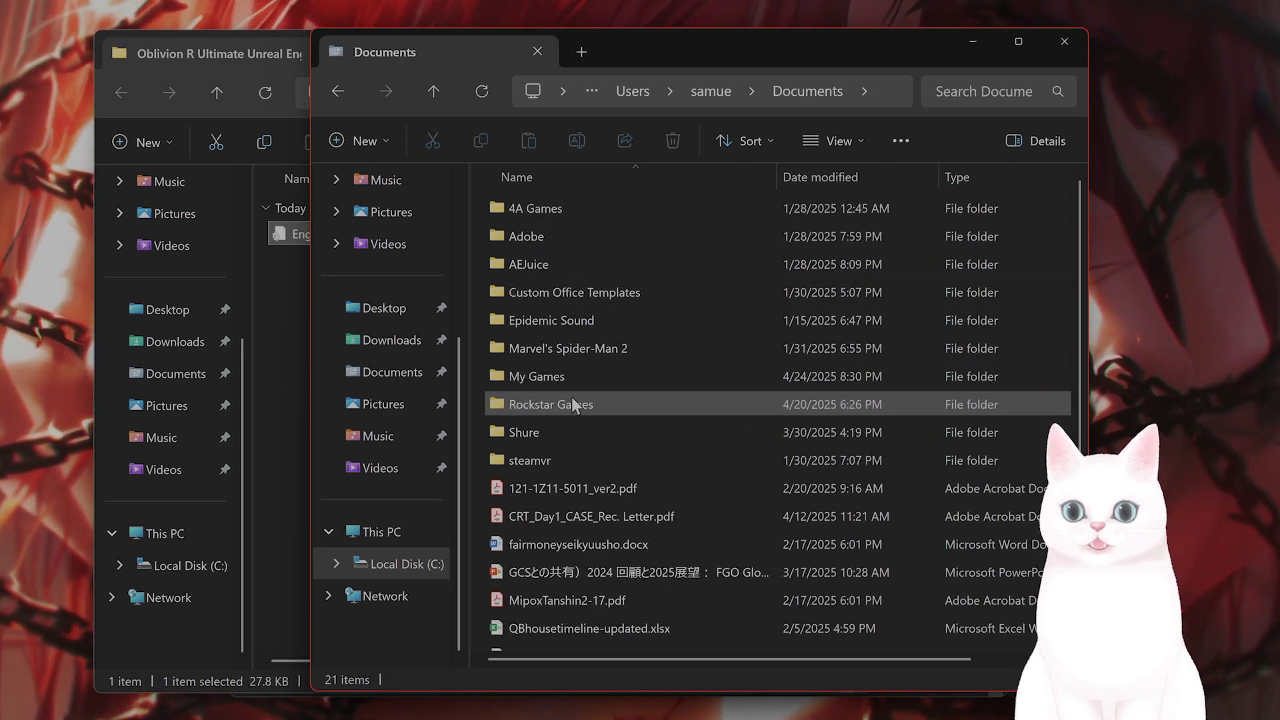
# - From Documents, go into My Games > Oblivion Remastered > Saved > Config > WinGDK
pyautogui.doubleClick(571, 379)
pyautogui.click(587, 239)
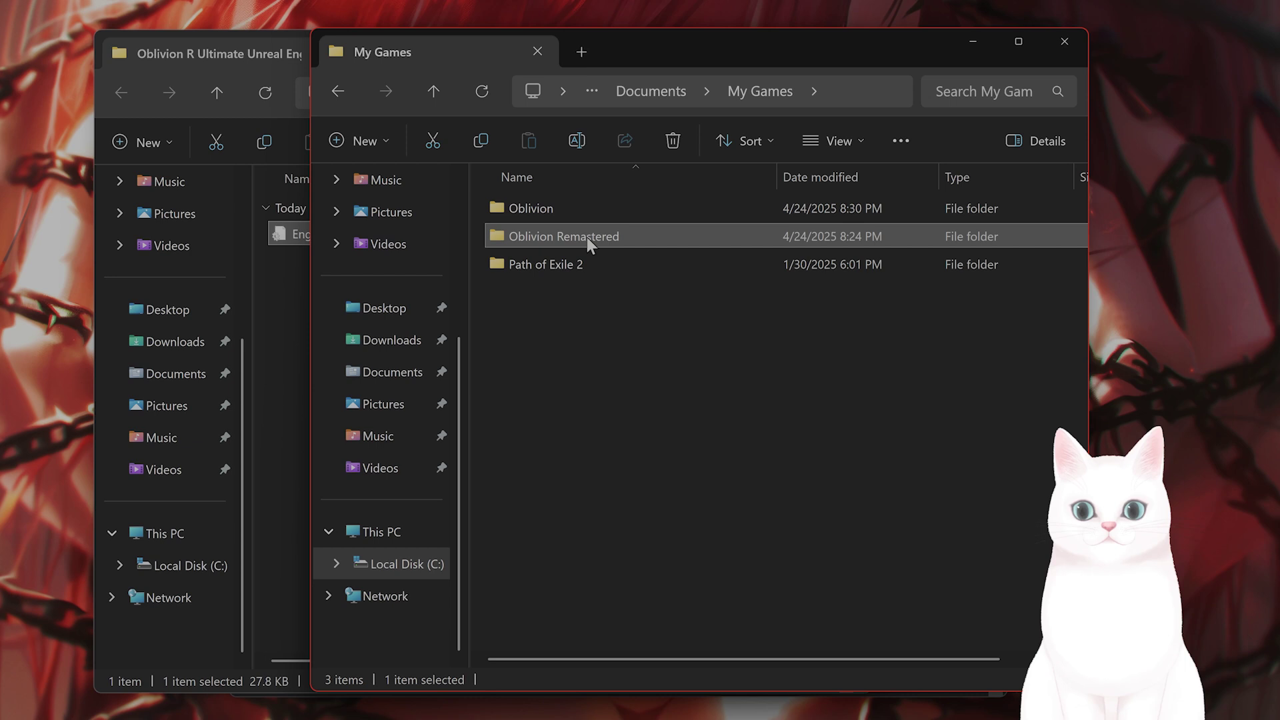
pyautogui.doubleClick(587, 237)
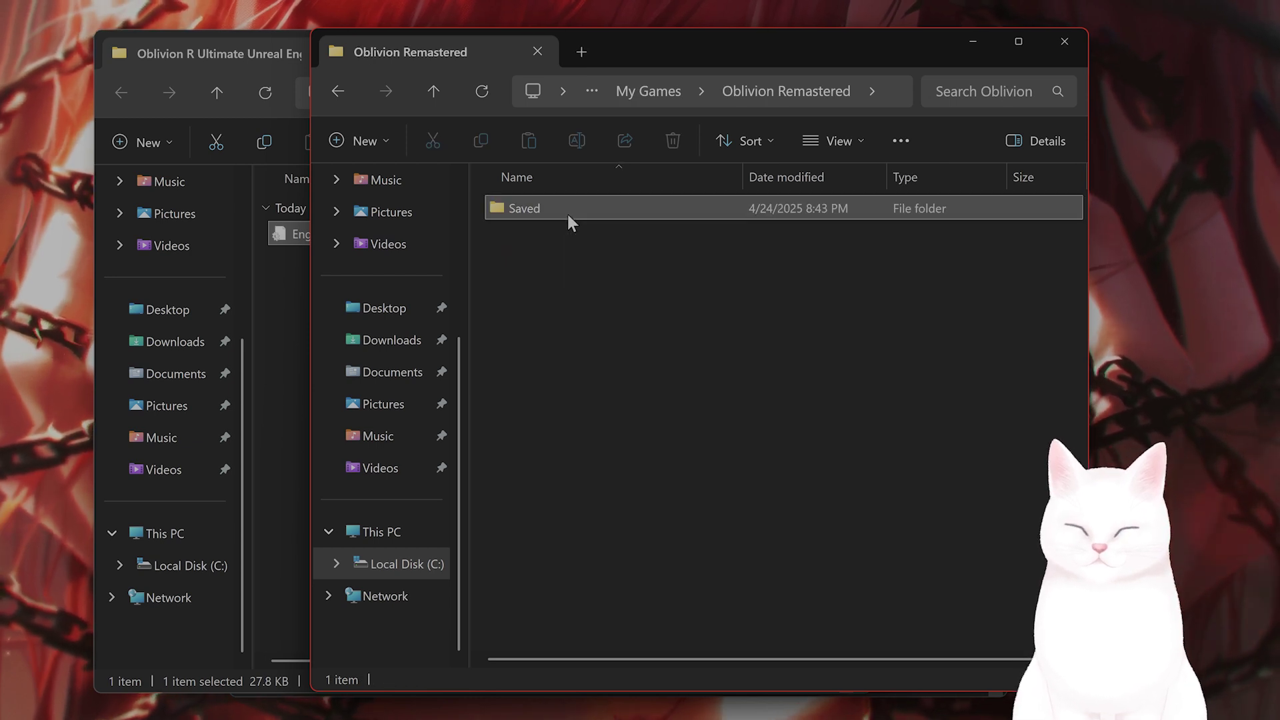
pyautogui.doubleClick(567, 210)
pyautogui.doubleClick(563, 214)
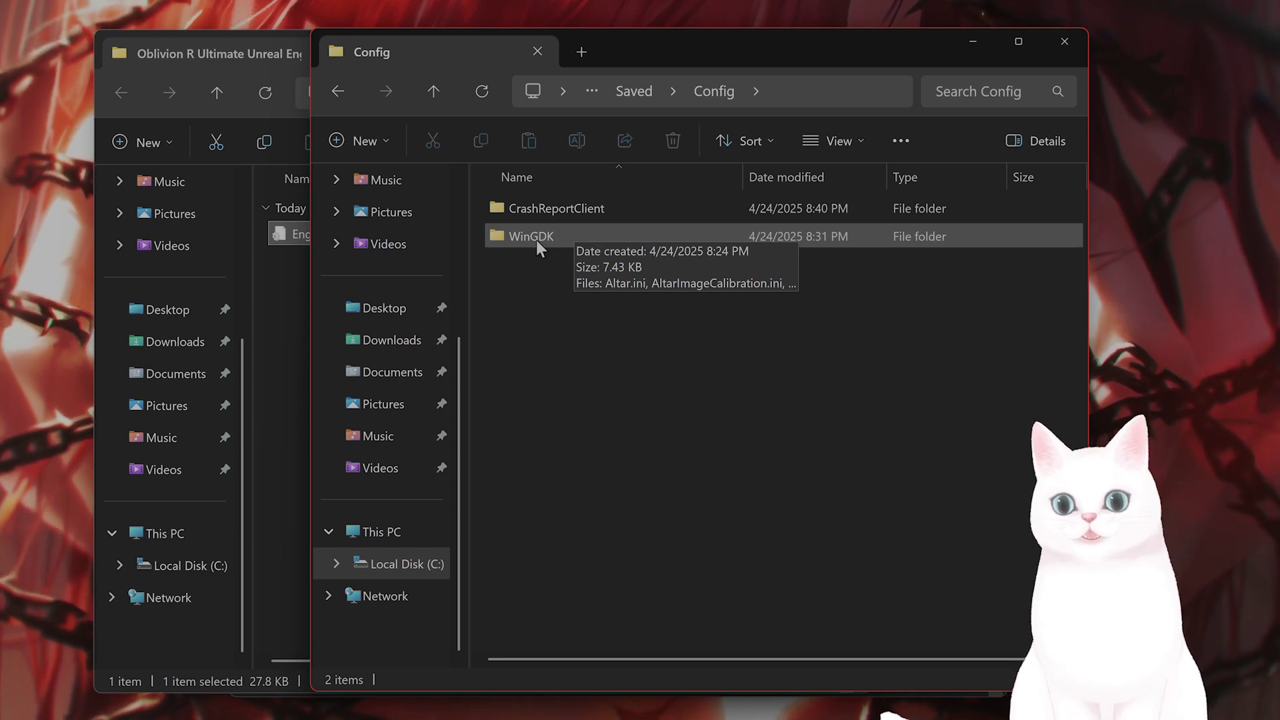
pyautogui.doubleClick(536, 240)
# - Arrange both windows side by side and move the extracted Engine.ini into the WinGDK folder, replacing the file already there
pyautogui.scroll(-6, 603, 320)
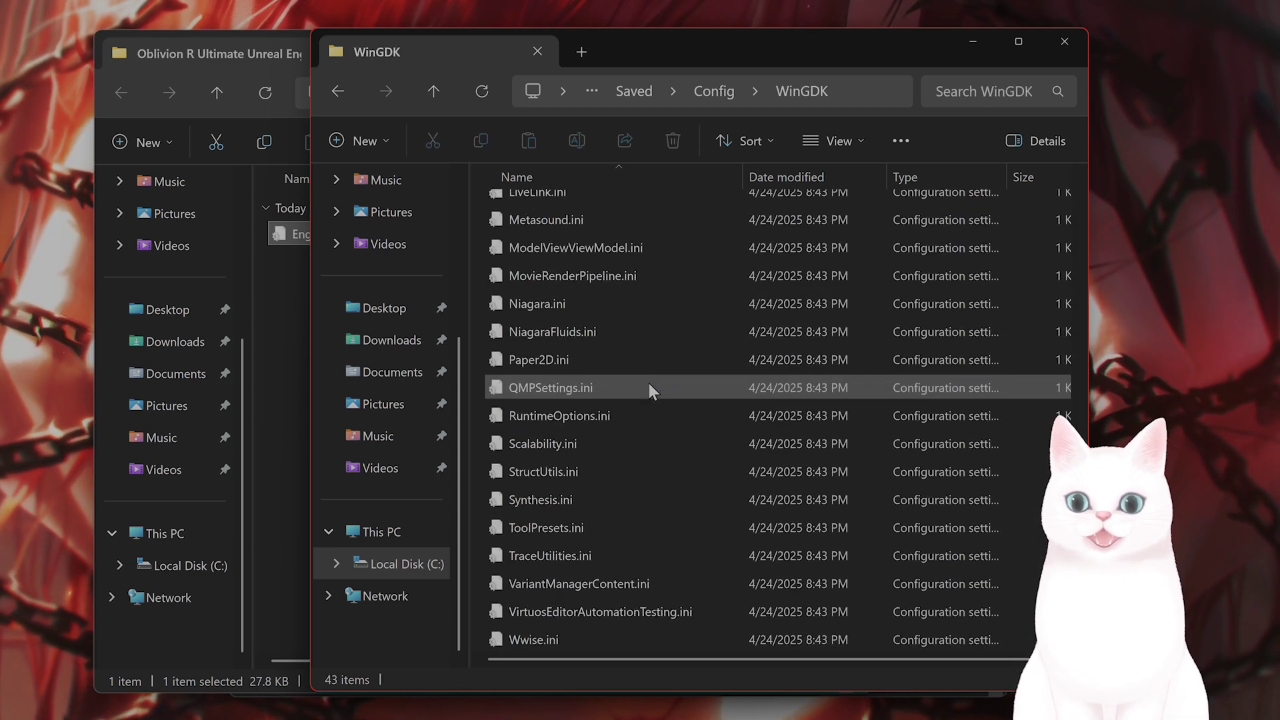
pyautogui.moveTo(700, 48); pyautogui.dragTo(377, 108)
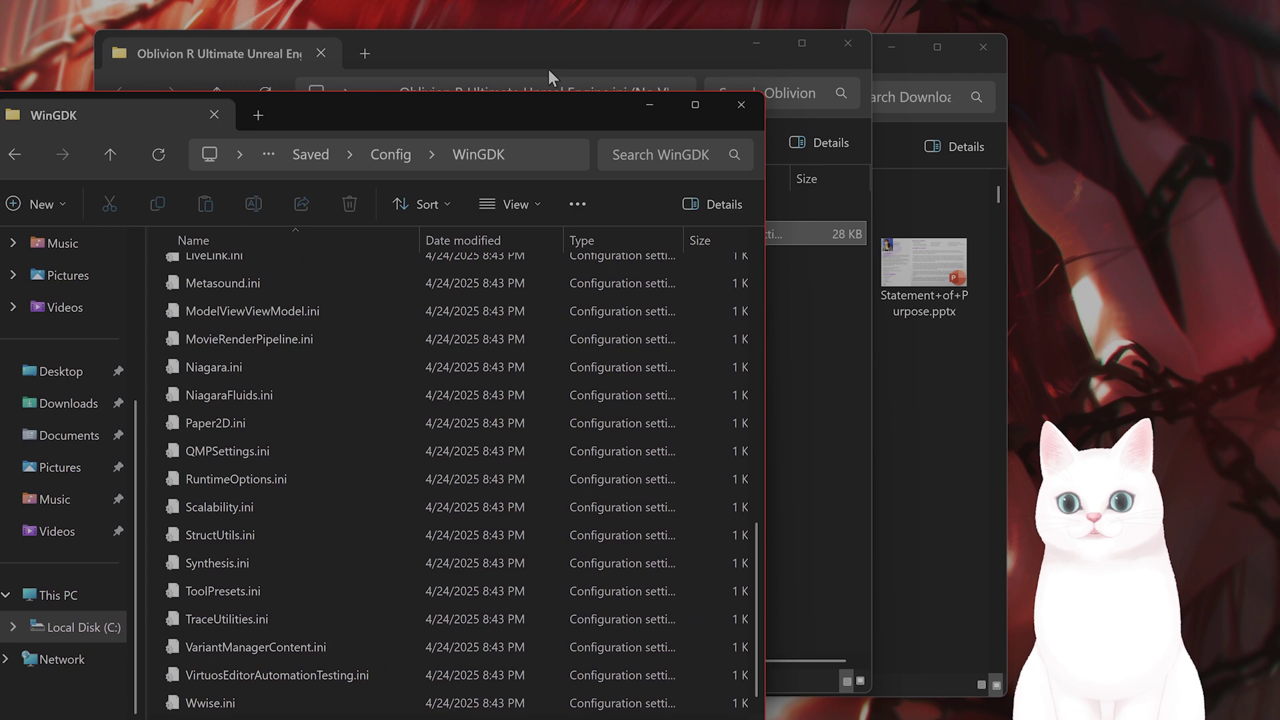
pyautogui.moveTo(546, 67); pyautogui.dragTo(909, 88)
pyautogui.moveTo(706, 274); pyautogui.dragTo(363, 457)
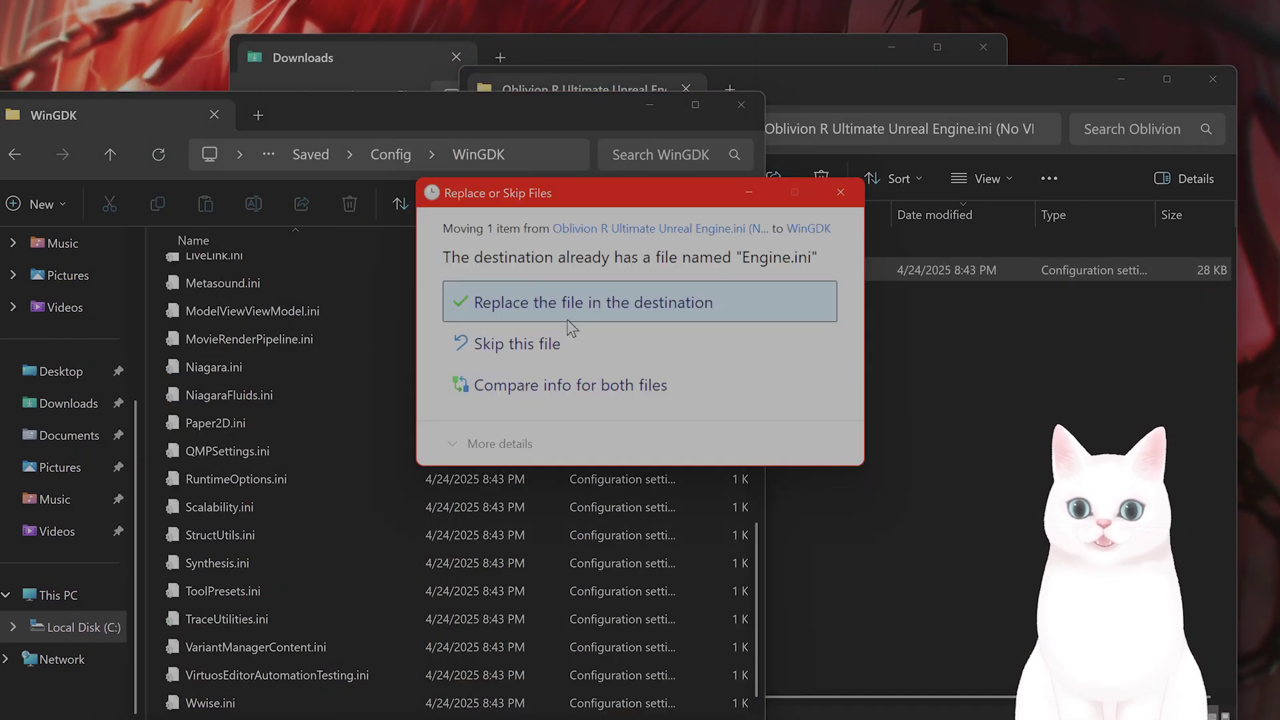
pyautogui.click(563, 306)
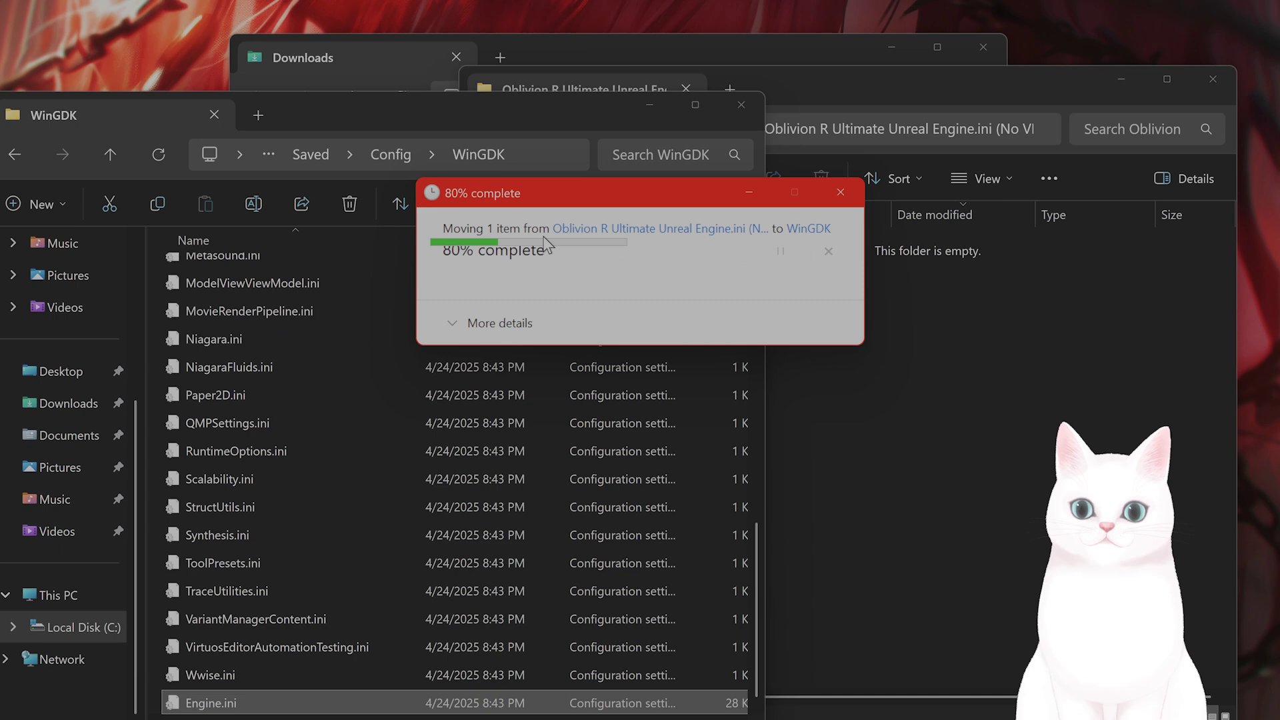
# - Reposition the WinGDK window and put away the emptied extraction folder and Downloads windows
pyautogui.moveTo(409, 121); pyautogui.dragTo(471, 70)
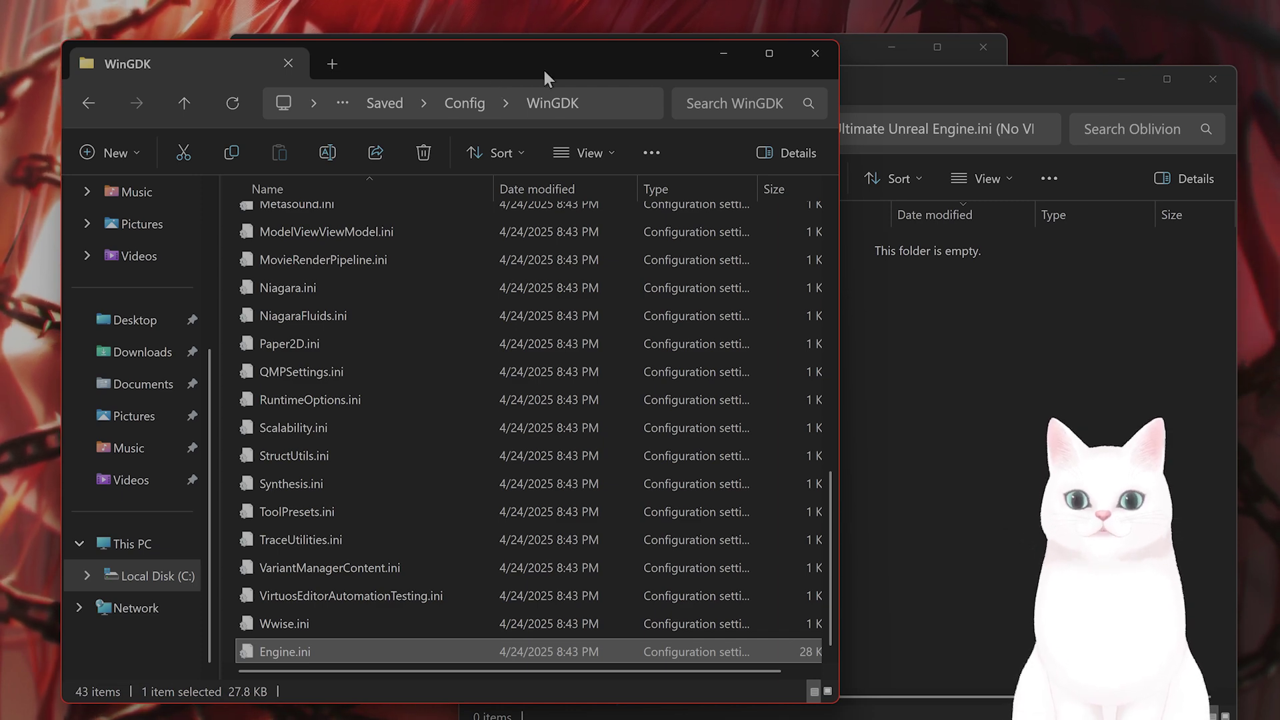
pyautogui.click(1227, 90)
pyautogui.click(1127, 85)
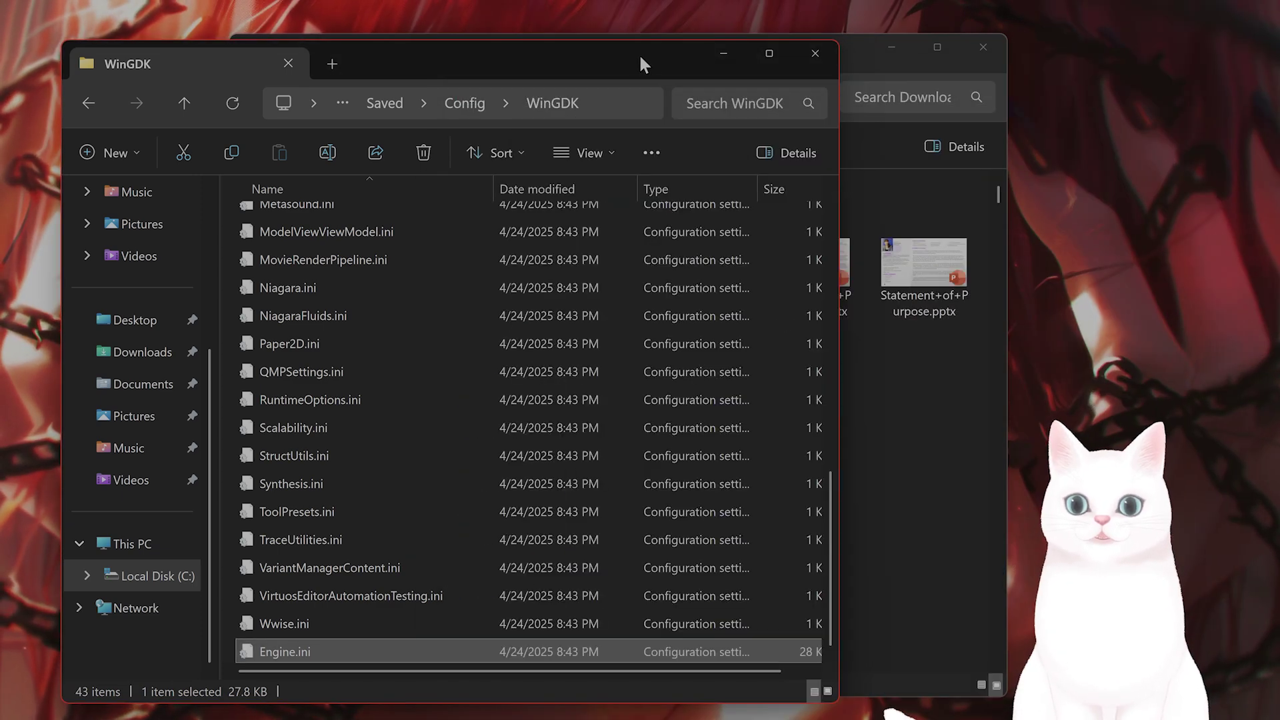
pyautogui.click(922, 60)
pyautogui.click(895, 59)
pyautogui.moveTo(627, 68); pyautogui.dragTo(671, 64)
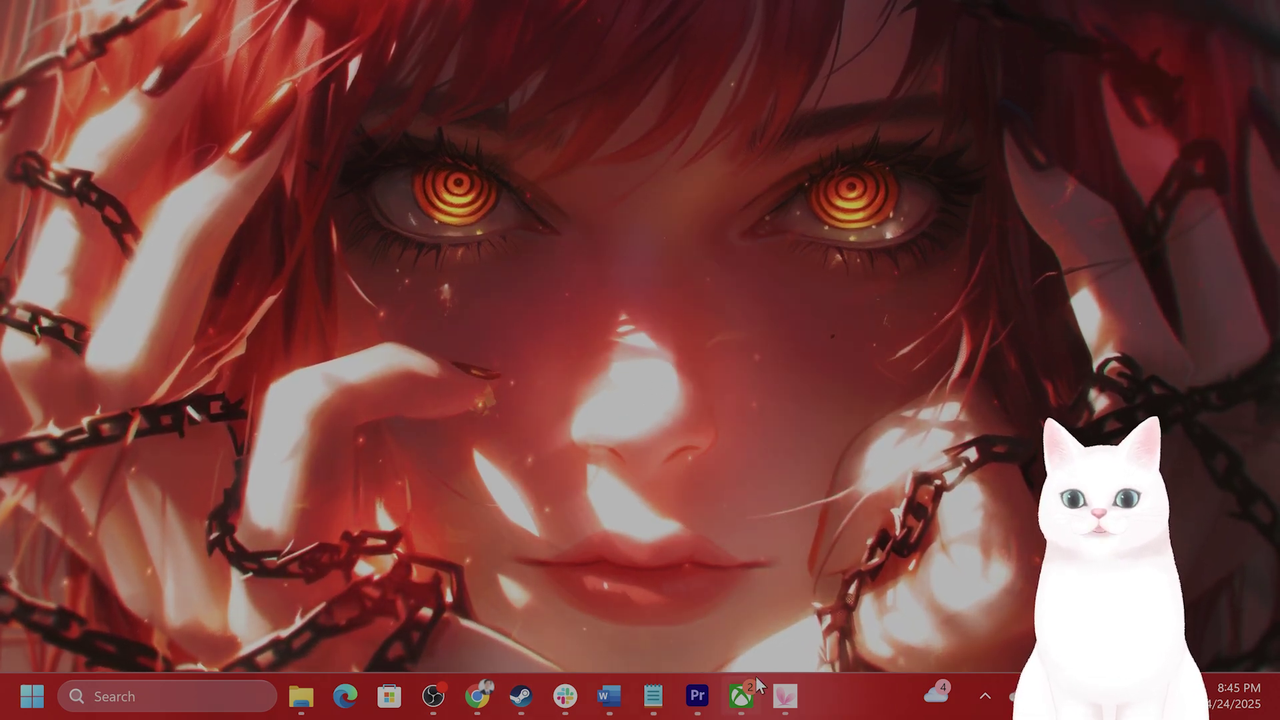
# - Switch to the Xbox app and open the library page of The Elder Scrolls IV: Oblivion Remastered
pyautogui.moveTo(752, 688)
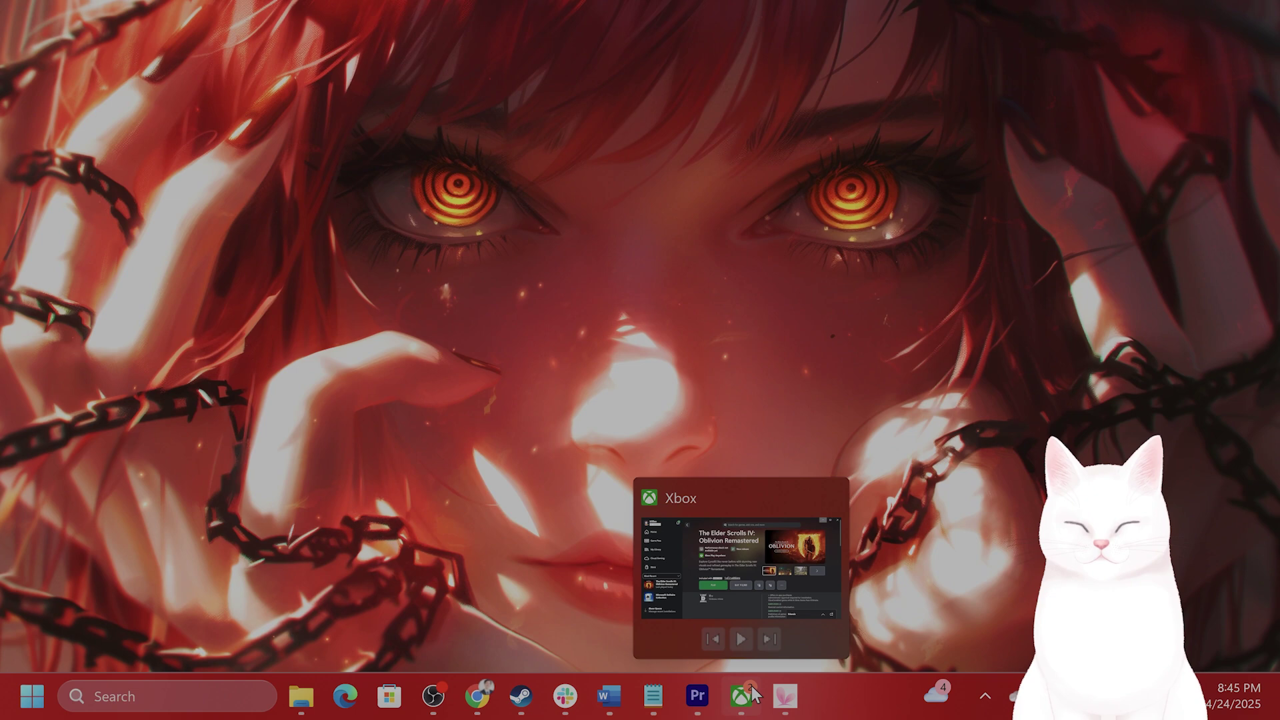
pyautogui.click(742, 695)
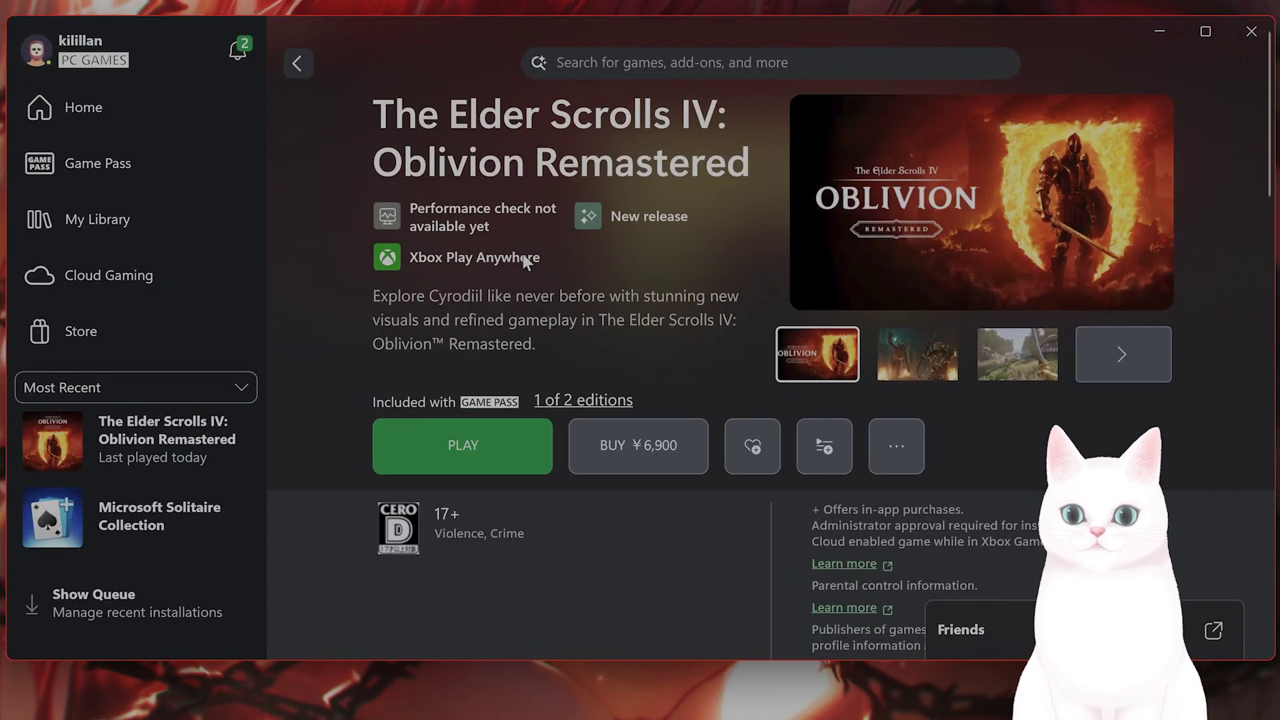
pyautogui.click(183, 437)
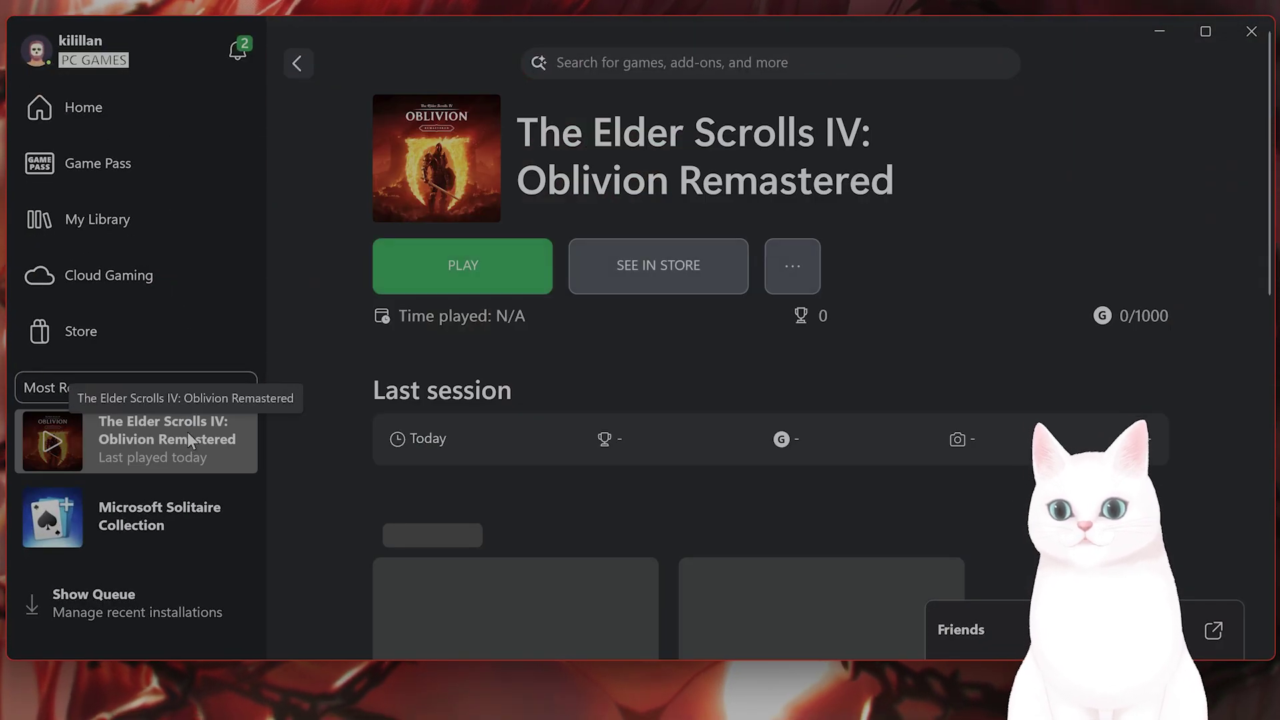
# - Open the management options of The Elder Scrolls IV: Oblivion Remastered and browse to its installed files
pyautogui.rightClick(147, 448)
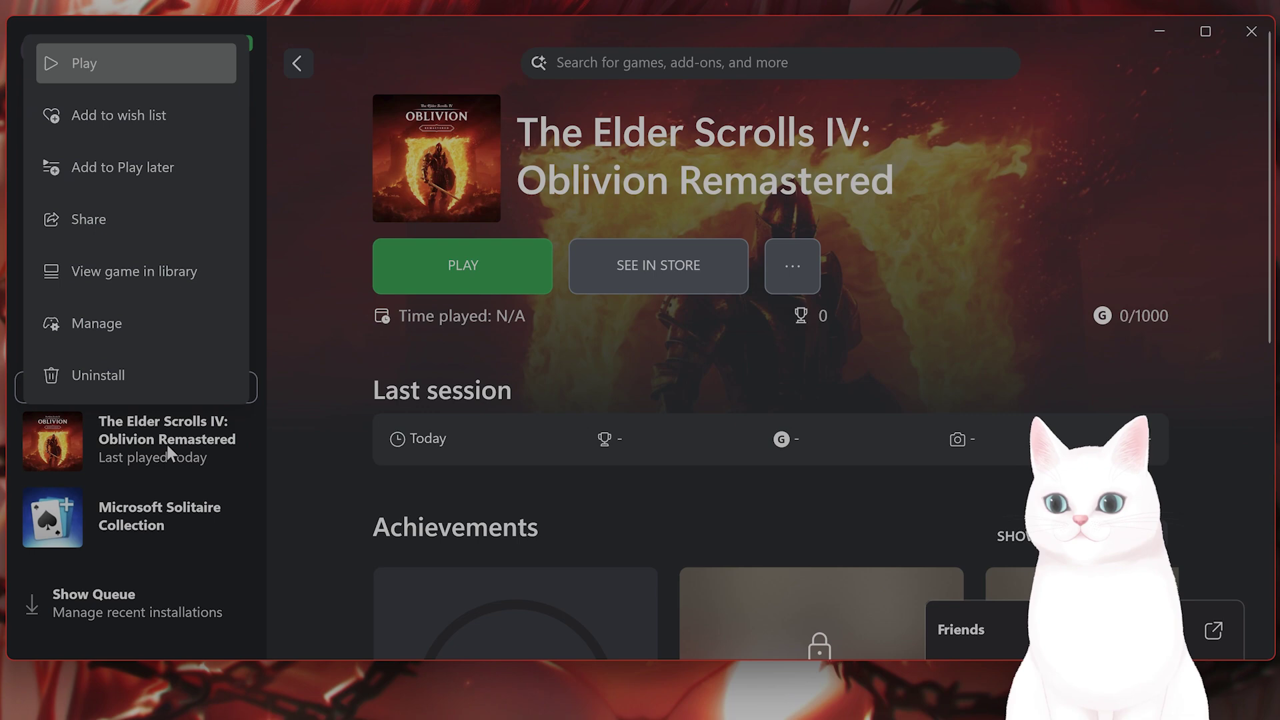
pyautogui.click(150, 326)
pyautogui.click(704, 160)
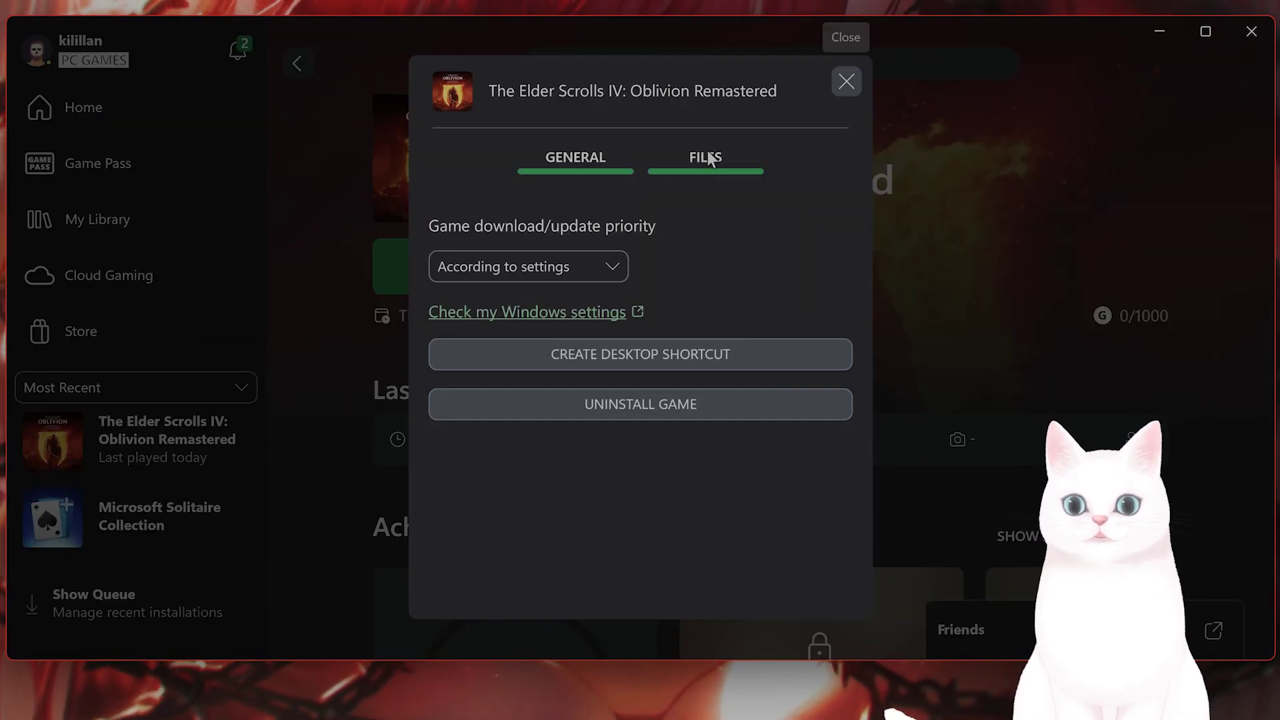
pyautogui.click(745, 293)
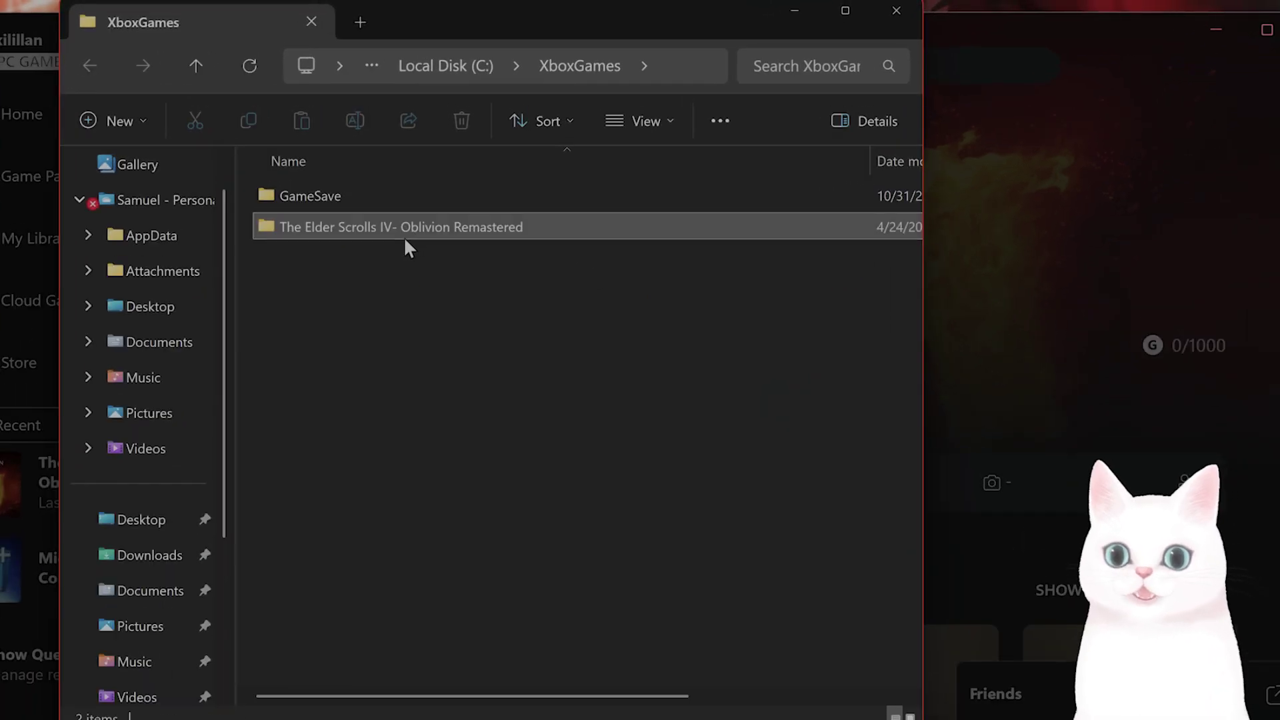
# - From the game's install folder, go into Content > OblivionRemastered > Binaries > WinGDK
pyautogui.doubleClick(402, 236)
pyautogui.doubleClick(371, 201)
pyautogui.doubleClick(377, 227)
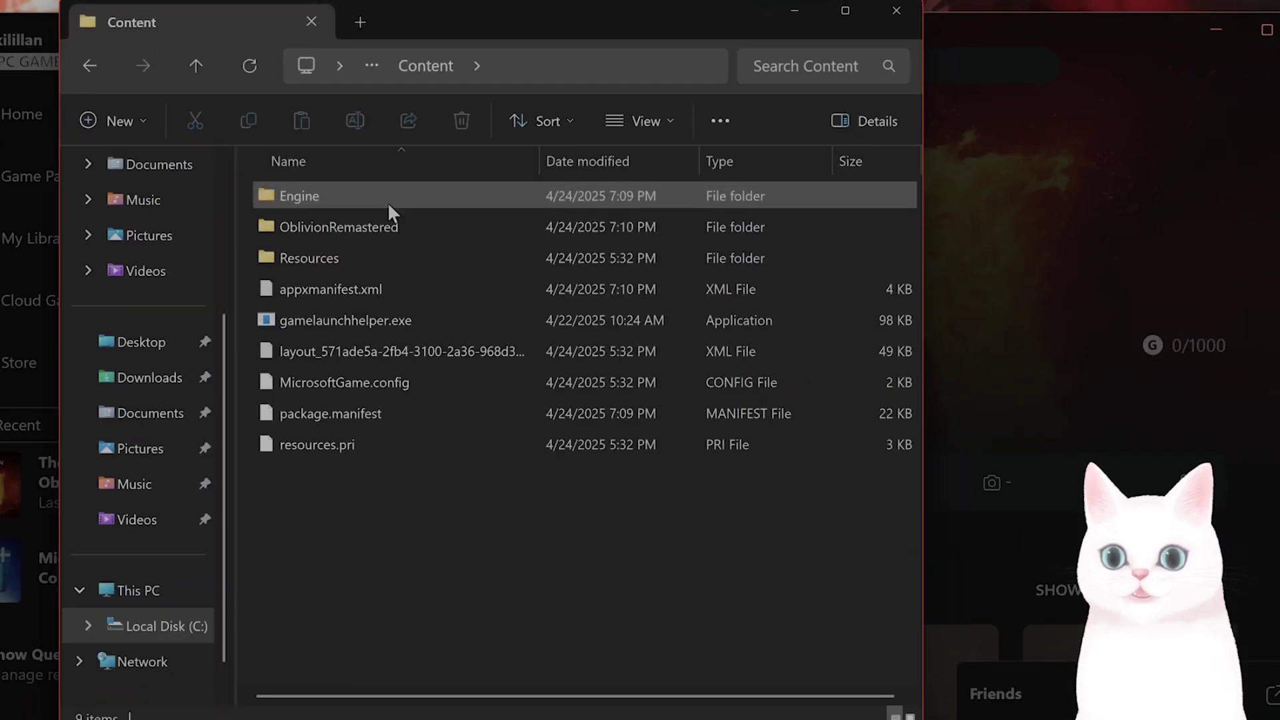
pyautogui.click(89, 65)
pyautogui.doubleClick(391, 230)
pyautogui.doubleClick(380, 199)
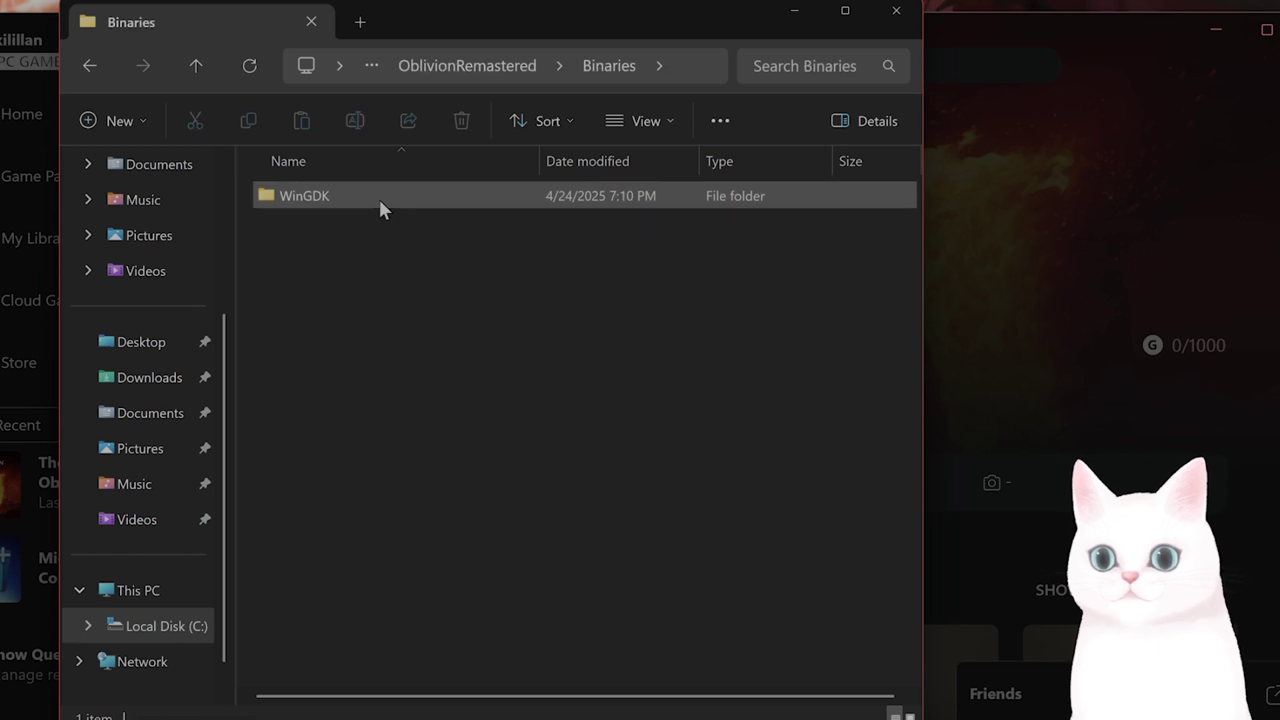
pyautogui.doubleClick(330, 193)
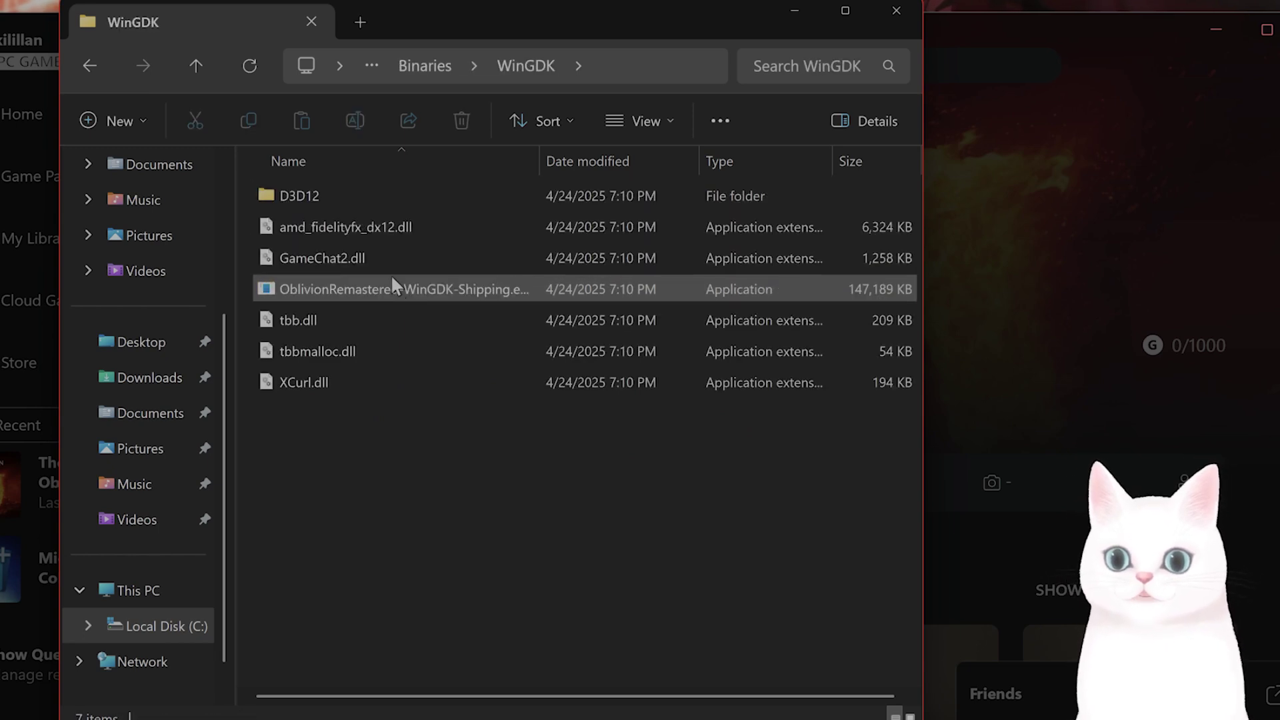
# - In the compatibility properties of OblivionRemastered-WinGDK-Shipping.exe, enable "Disable fullscreen optimizations" and "Run this program as an administrator"
pyautogui.click(397, 289)
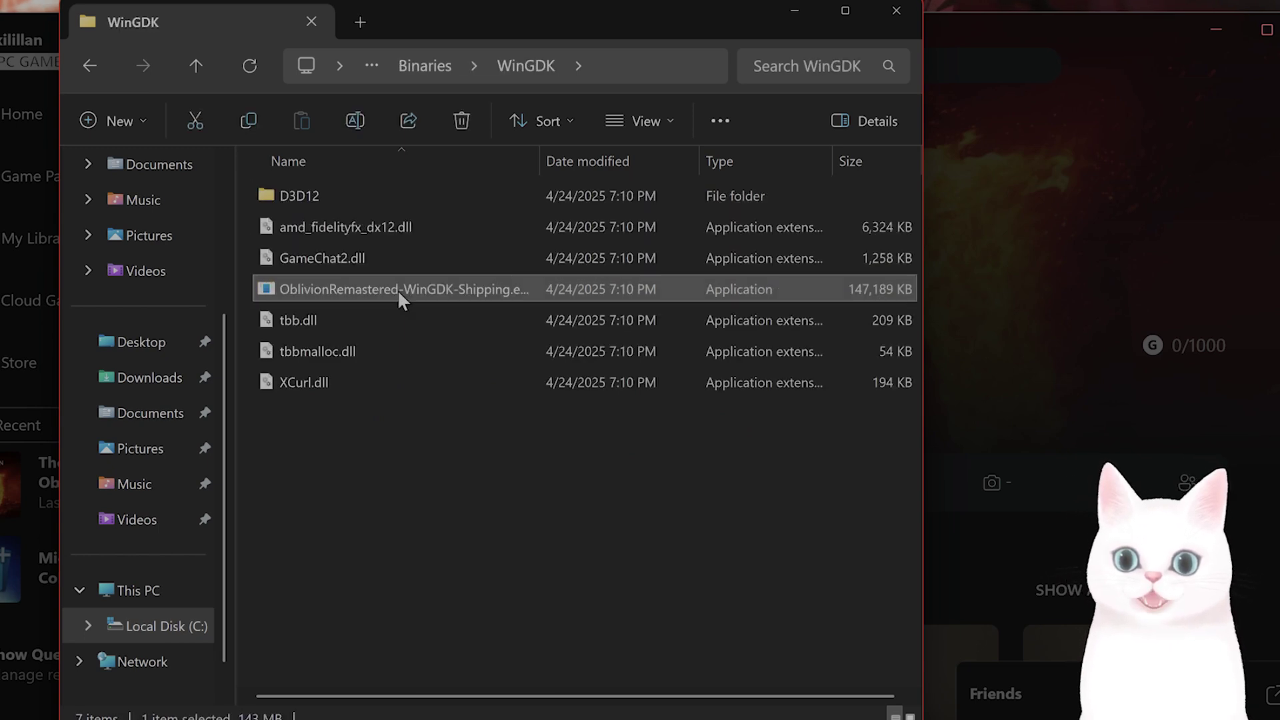
pyautogui.rightClick(458, 288)
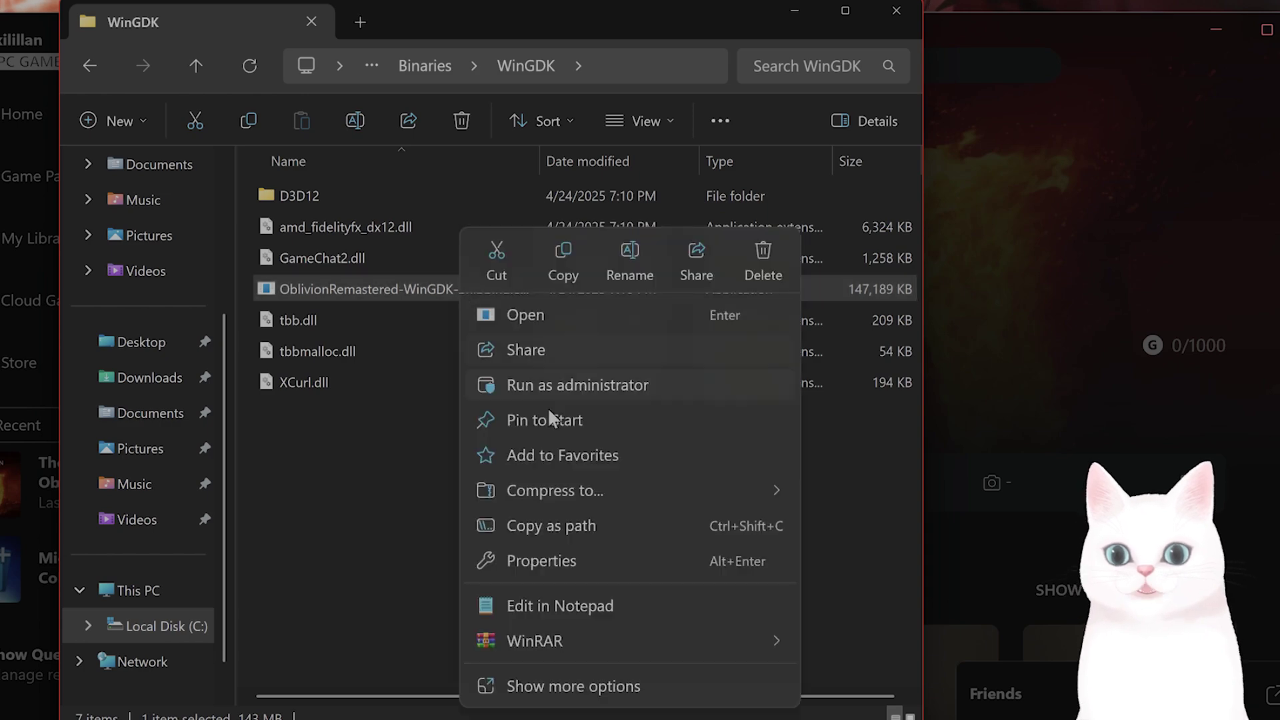
pyautogui.click(564, 559)
pyautogui.moveTo(1102, 261); pyautogui.dragTo(590, 189)
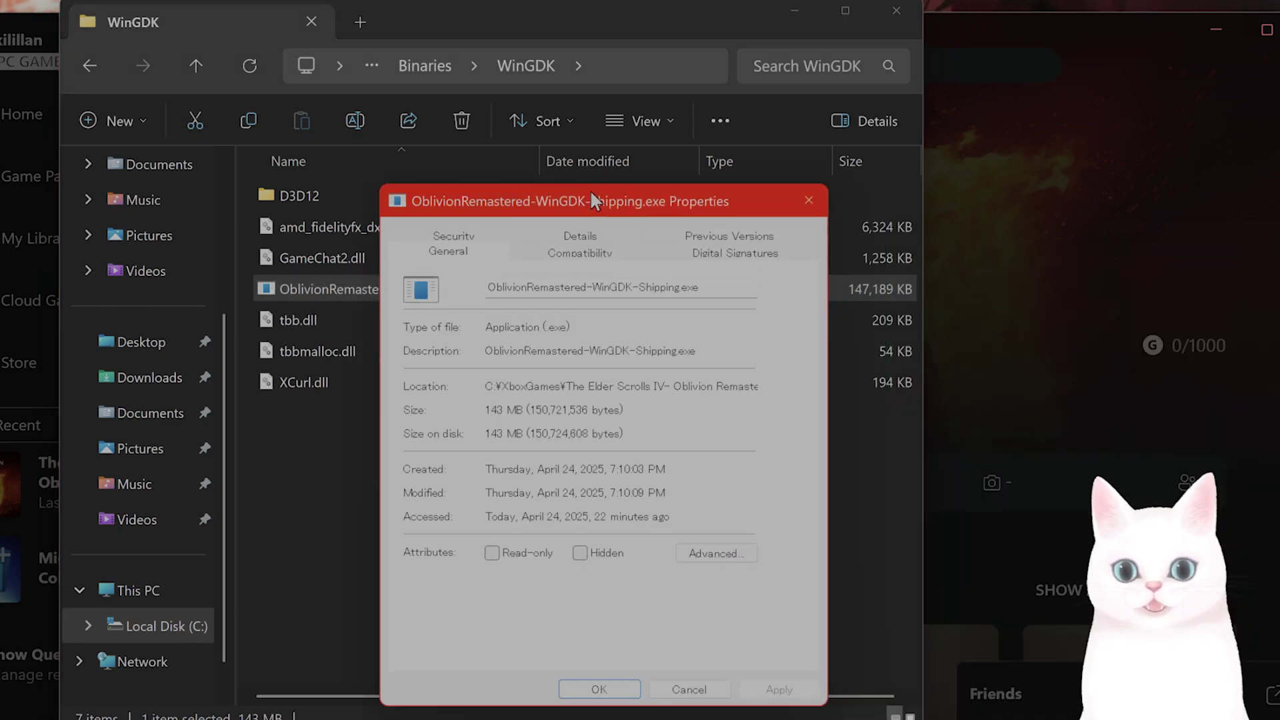
pyautogui.click(579, 254)
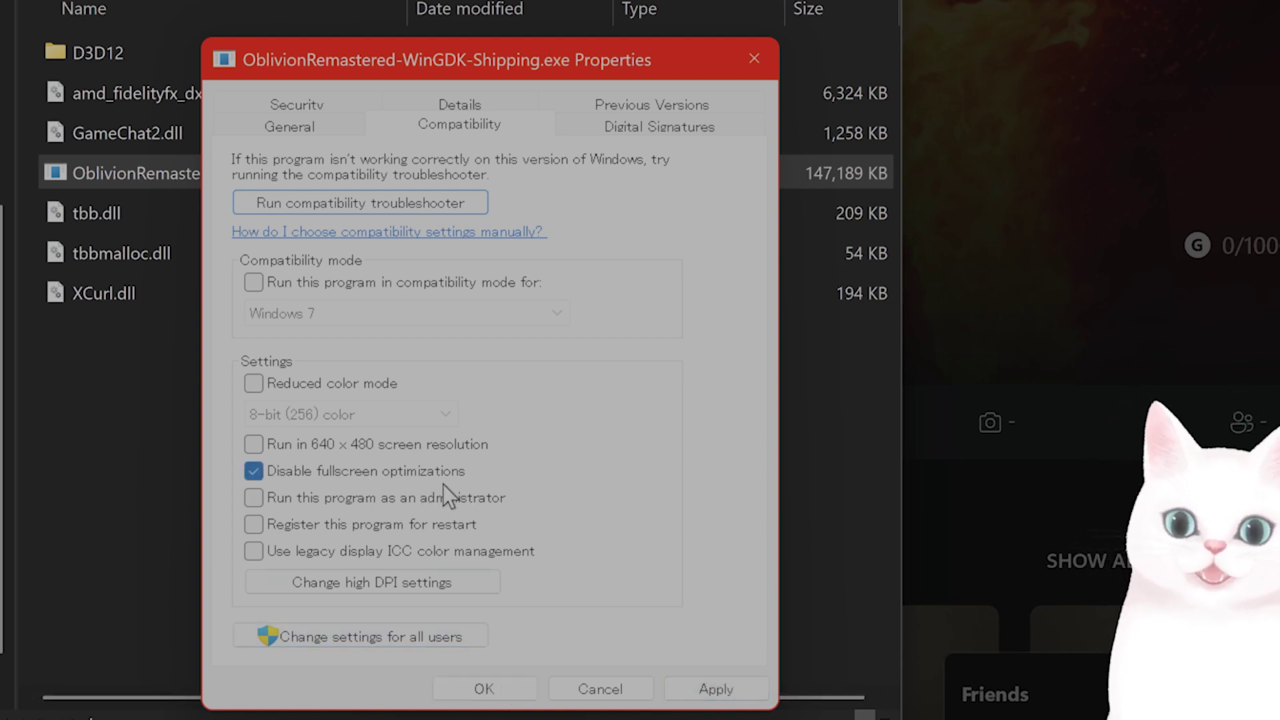
pyautogui.click(327, 502)
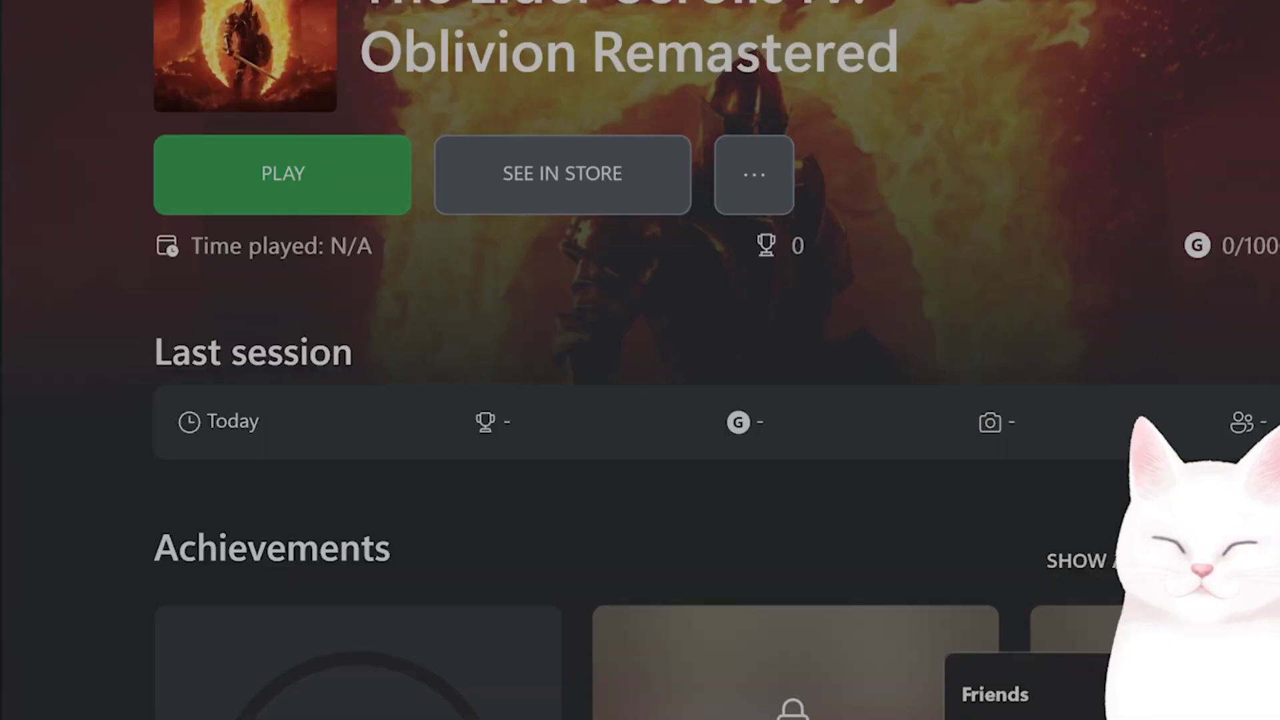
# - Switch to the NVIDIA app, check whether the GeForce Game Ready Driver is current, and put the window away
pyautogui.press('super')
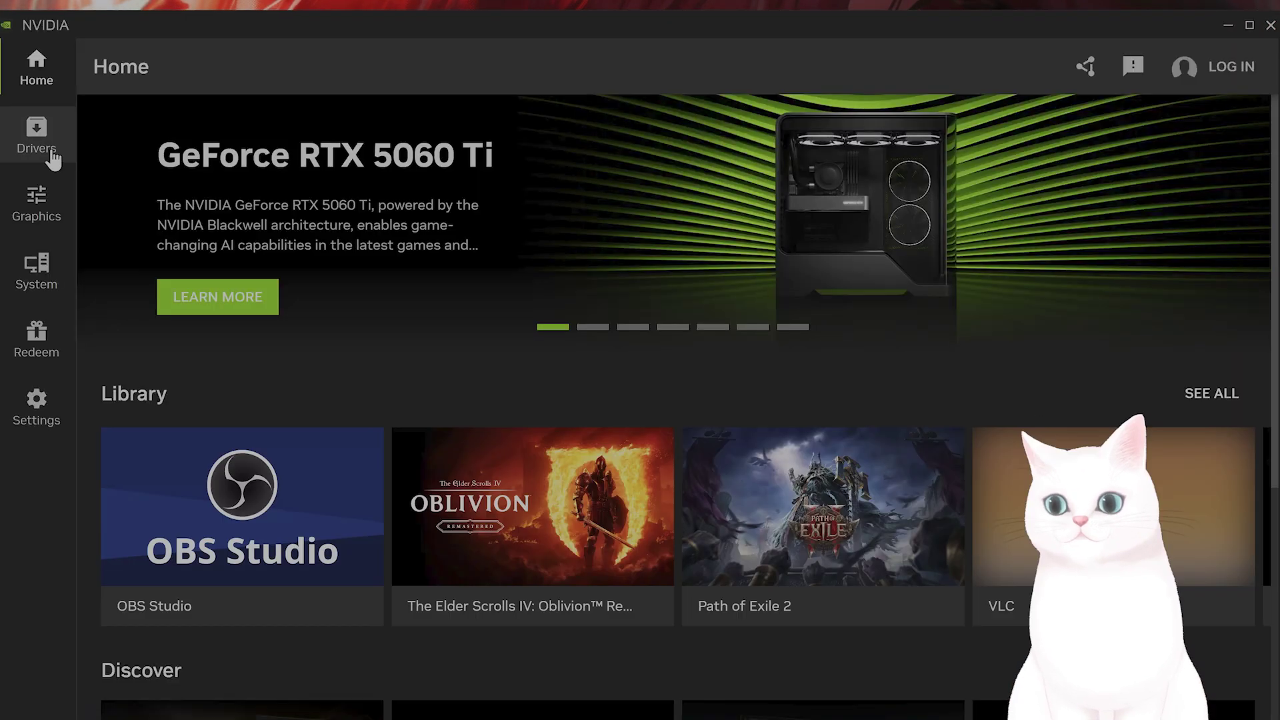
pyautogui.click(47, 149)
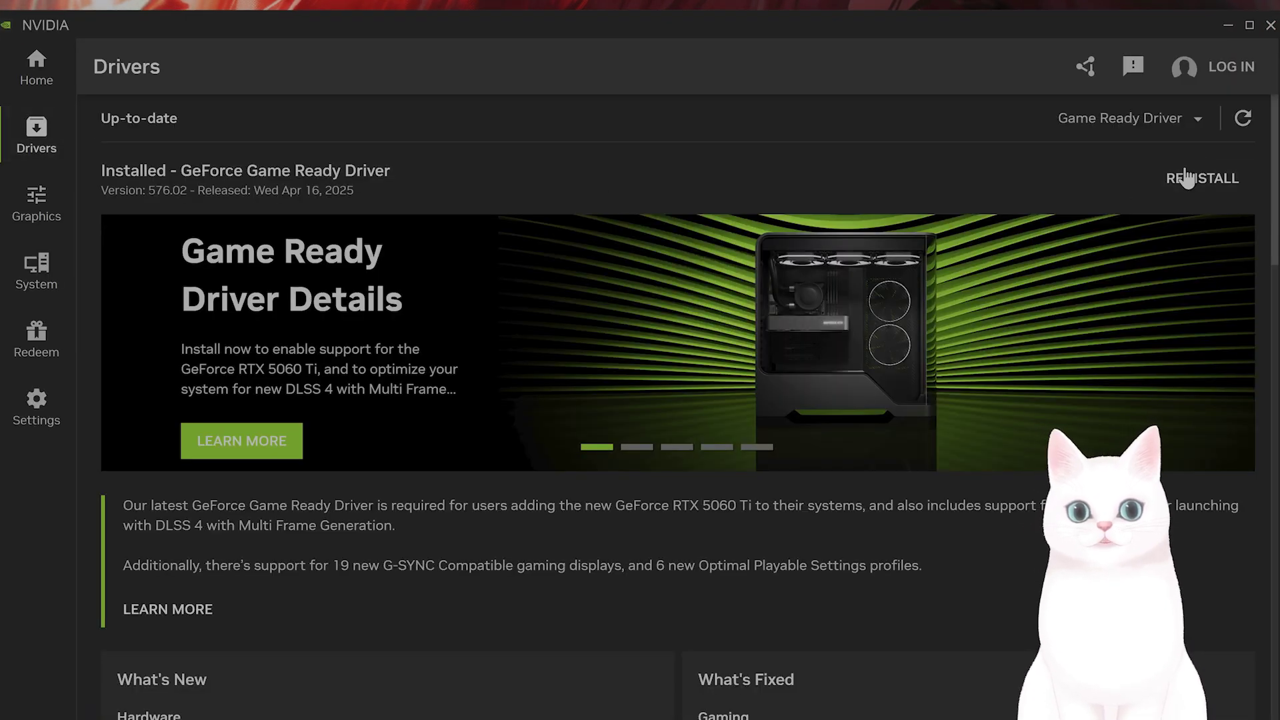
pyautogui.click(1230, 28)
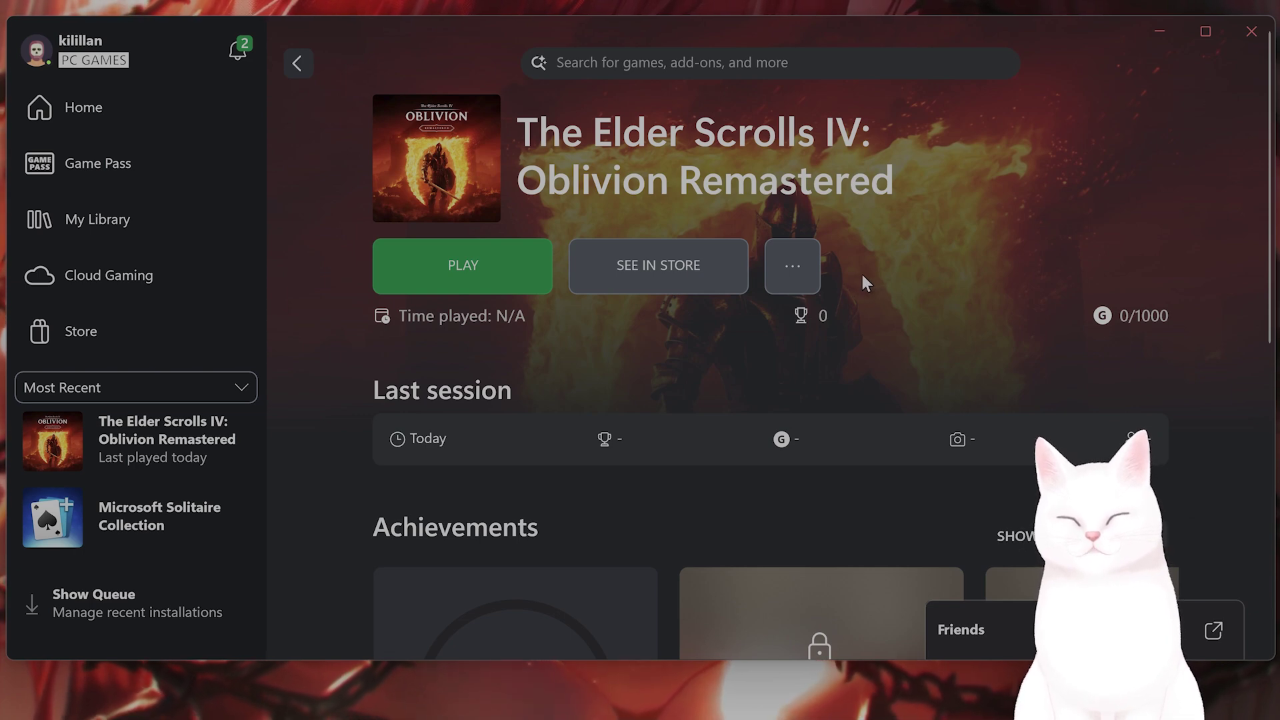
# - Open the Windows sound settings, review the available output devices, and leave the settings
pyautogui.rightClick(1163, 696)
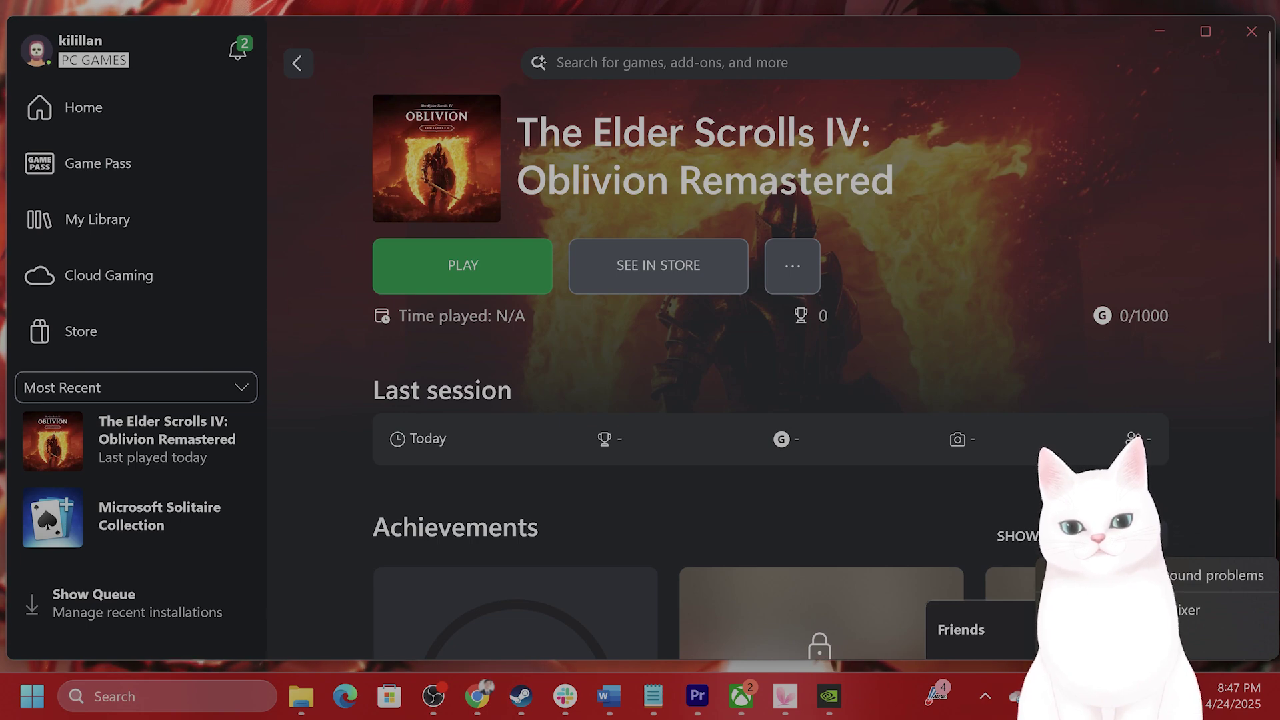
pyautogui.click(785, 475)
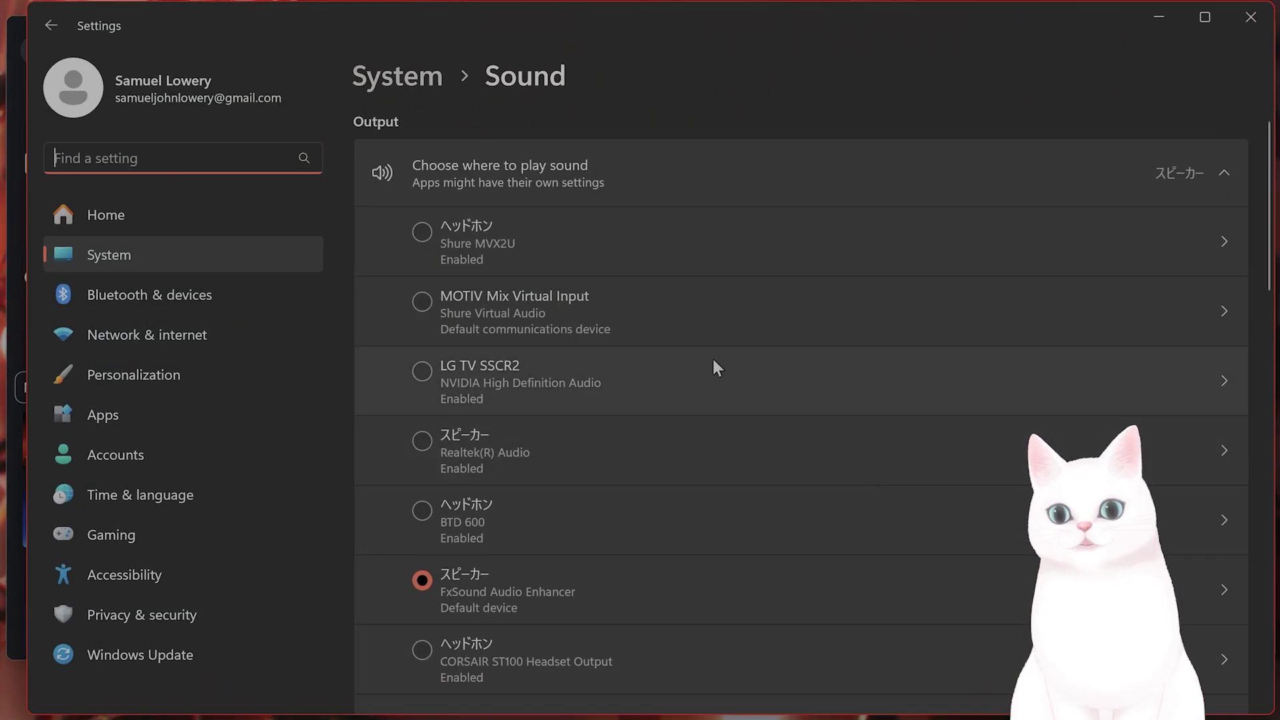
pyautogui.scroll(-4, 632, 427)
pyautogui.scroll(4, 631, 427)
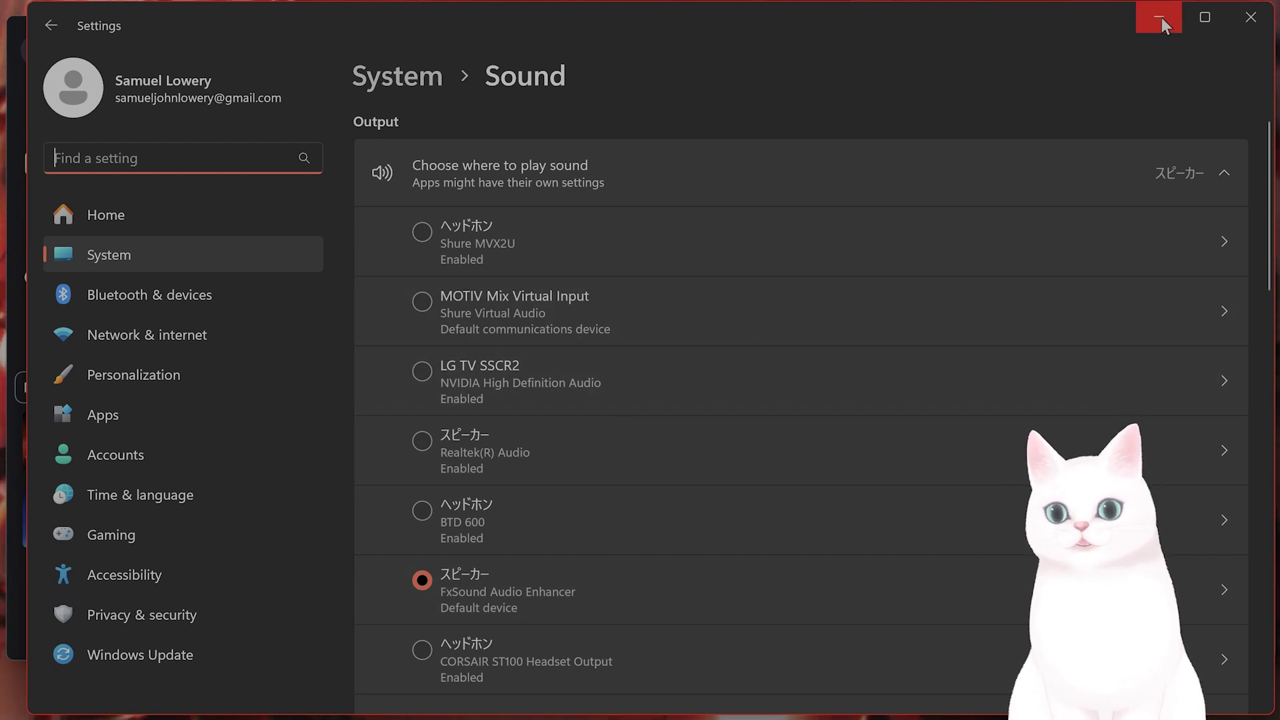
pyautogui.click(1251, 22)
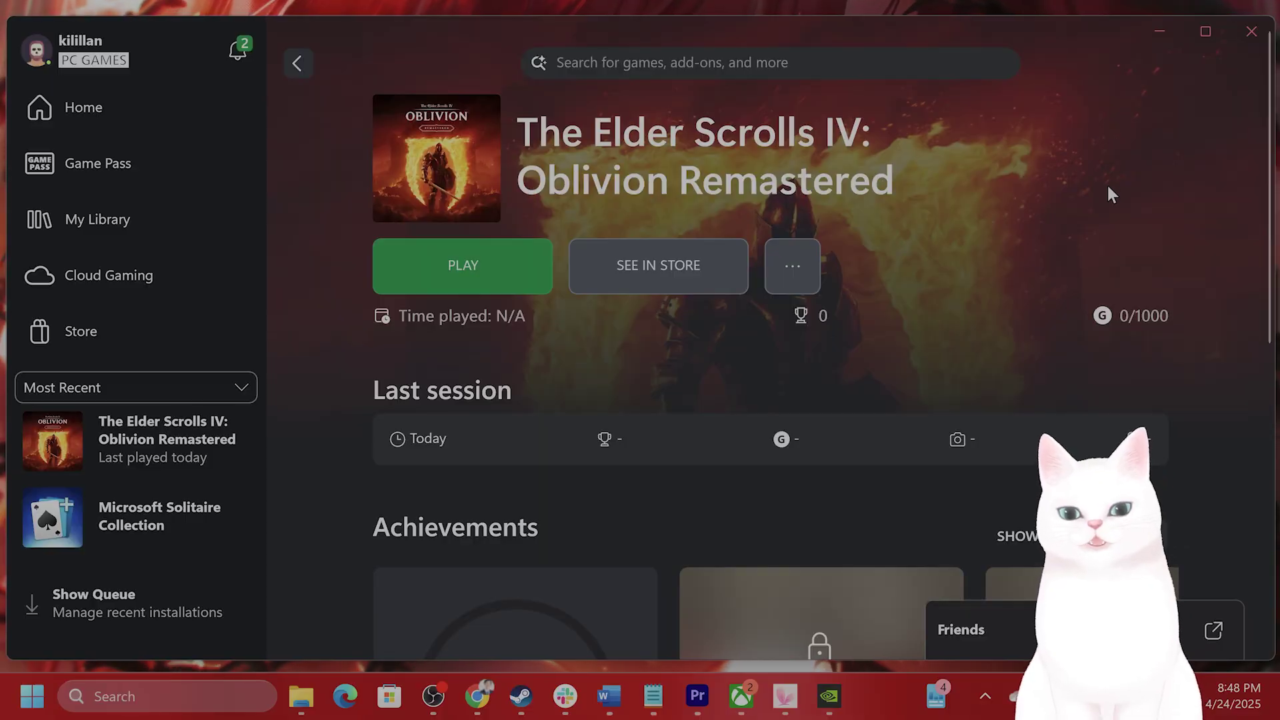